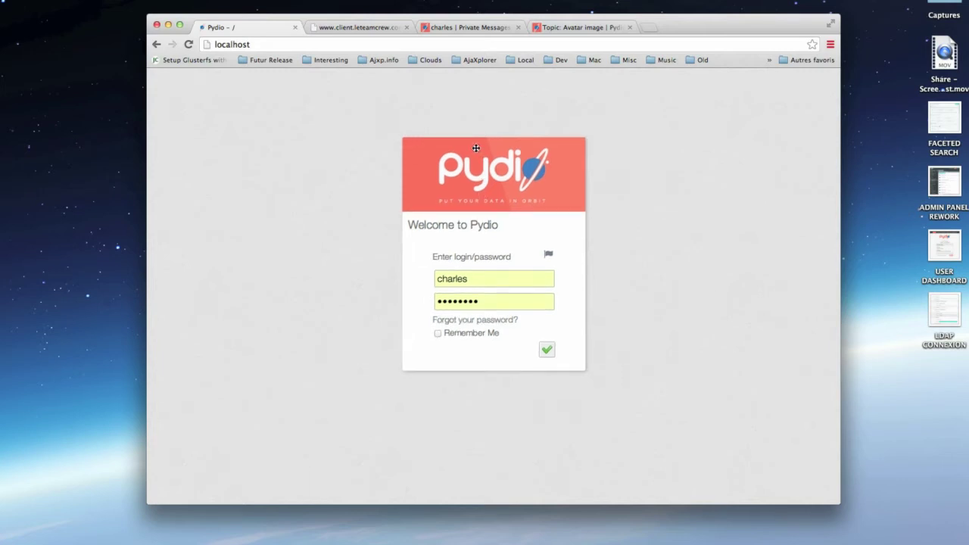
Step: Sign in with the prefilled credentials and look through the list of available workspaces
left_click(545, 349)
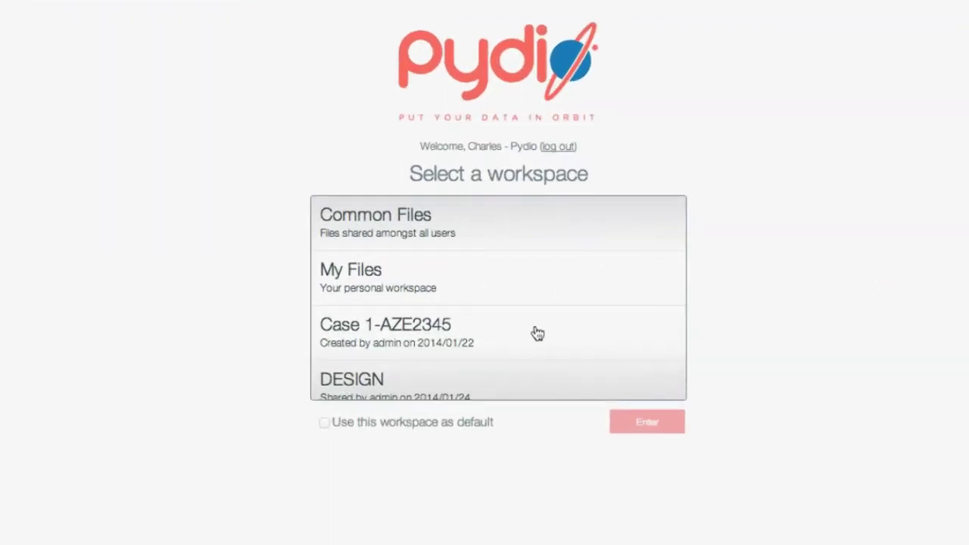
scroll(537, 334, "down", 5)
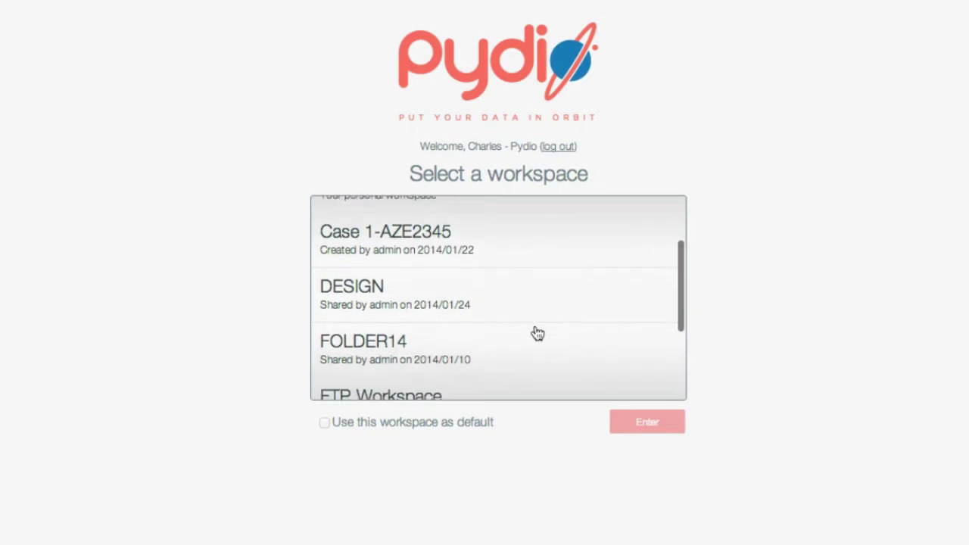
scroll(535, 333, "down", 4)
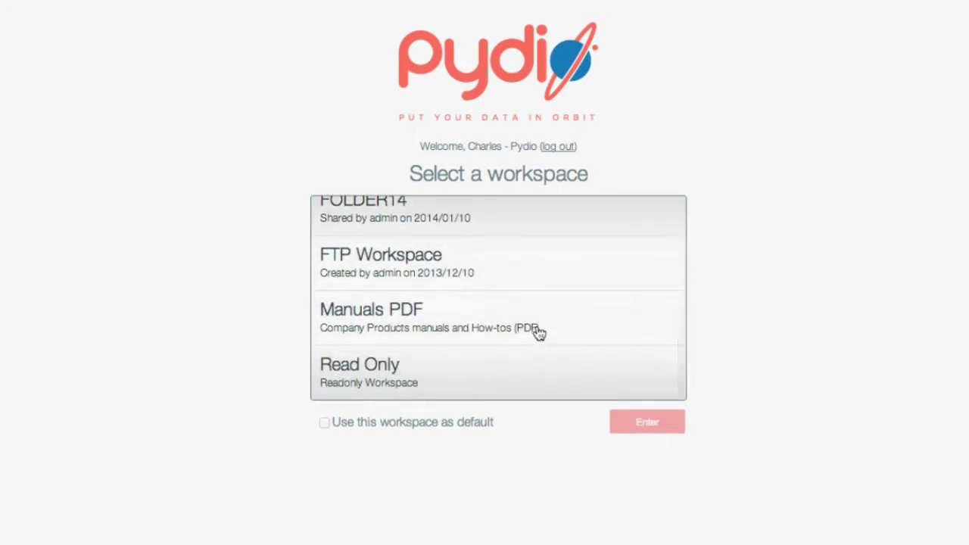
scroll(602, 282, "up", 9)
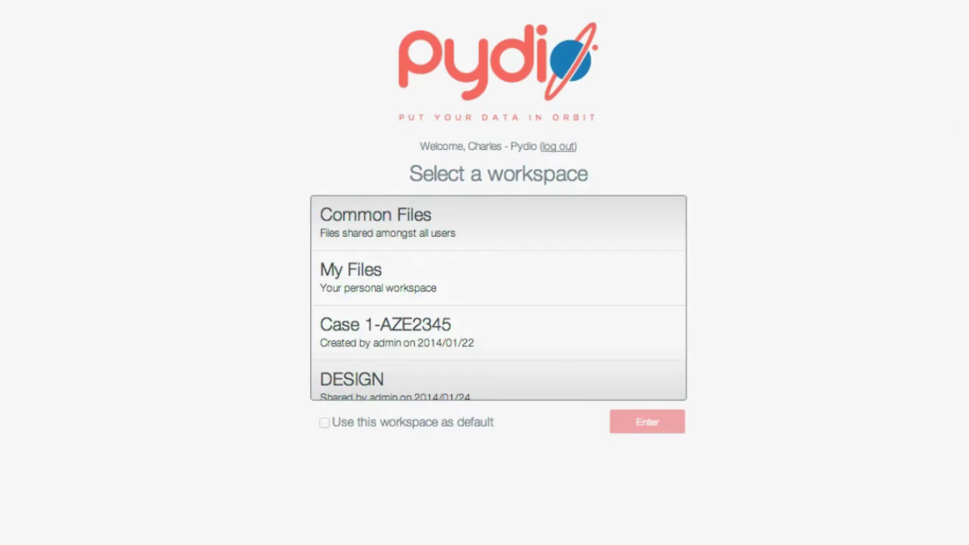
Step: Look through the notifications feed, close it, and view the account settings in the profile
left_click(936, 35)
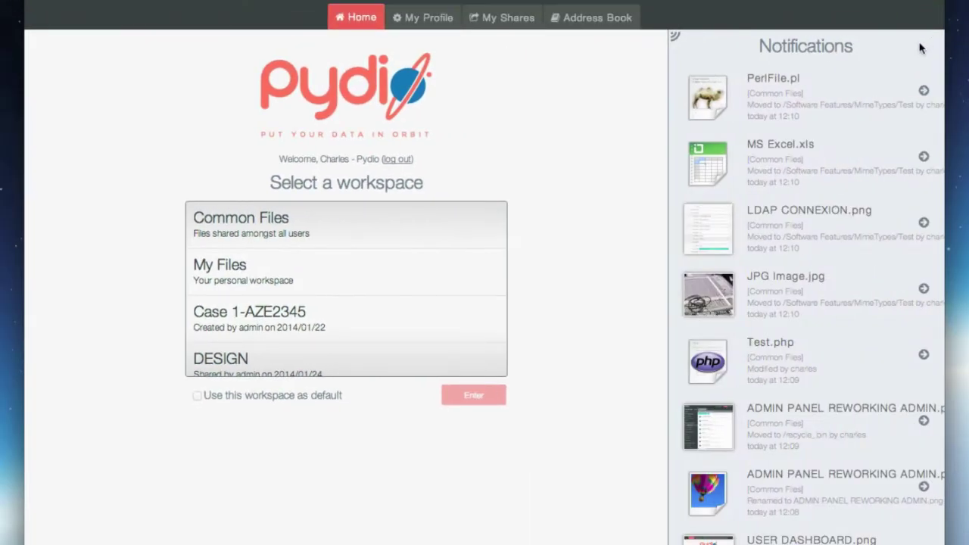
scroll(892, 145, "down", 5)
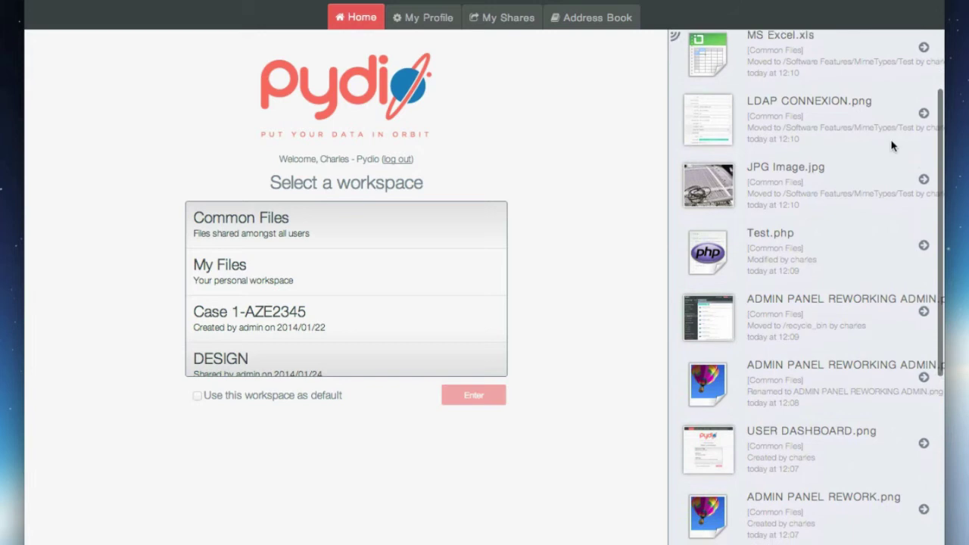
scroll(892, 146, "down", 1)
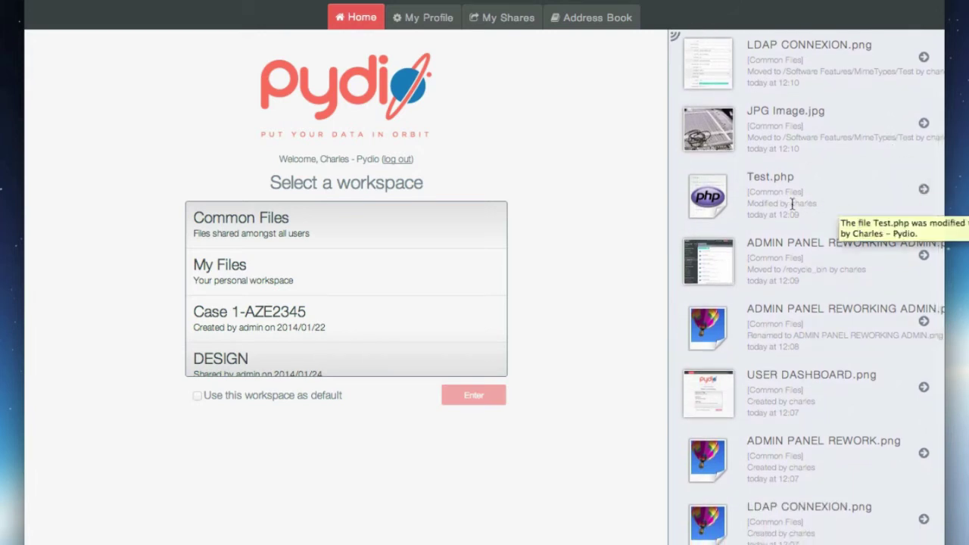
left_click(675, 38)
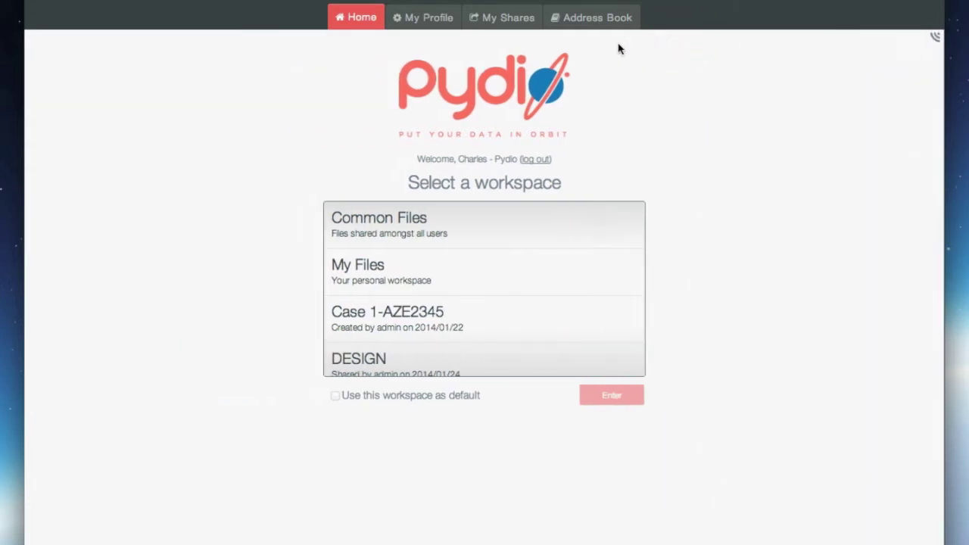
left_click(425, 23)
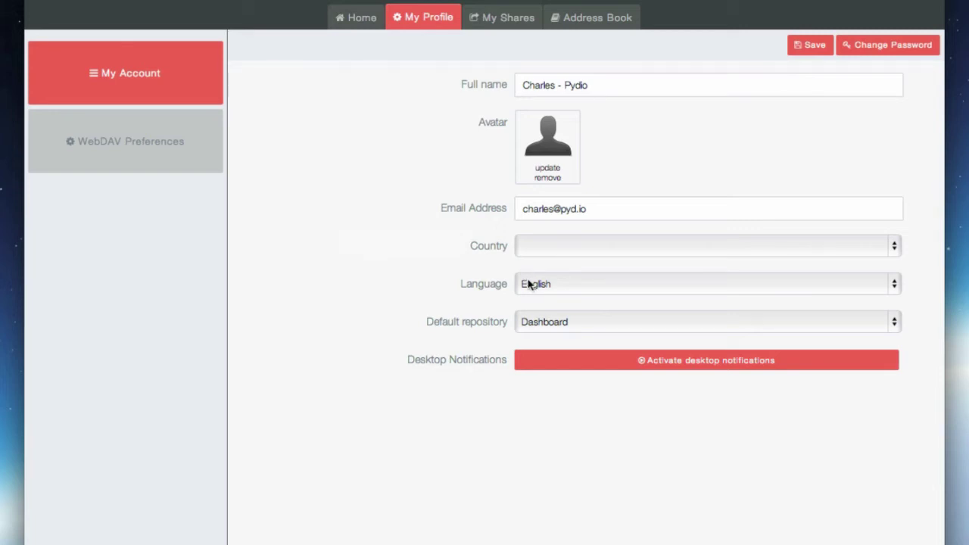
Step: Return to the home dashboard and enter the Common Files workspace
left_click(364, 20)
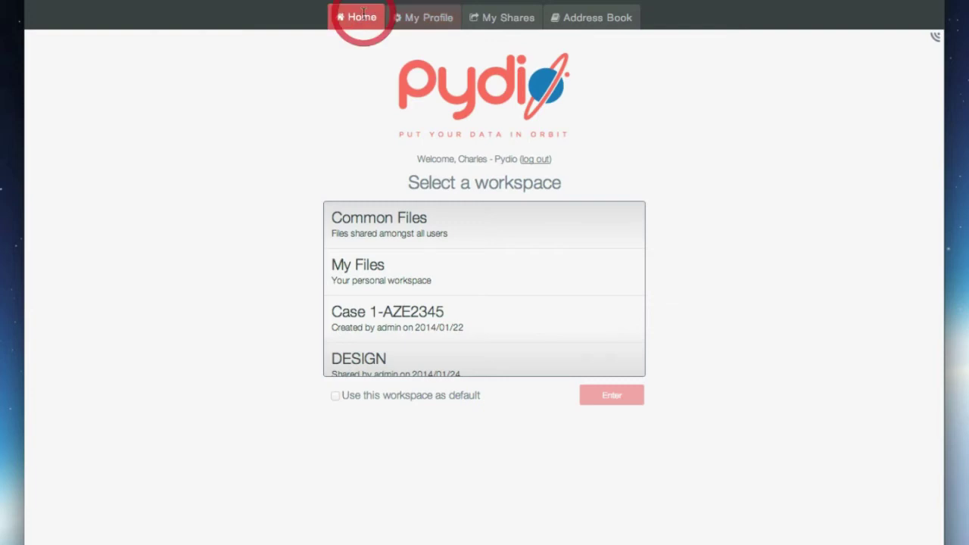
left_click(514, 227)
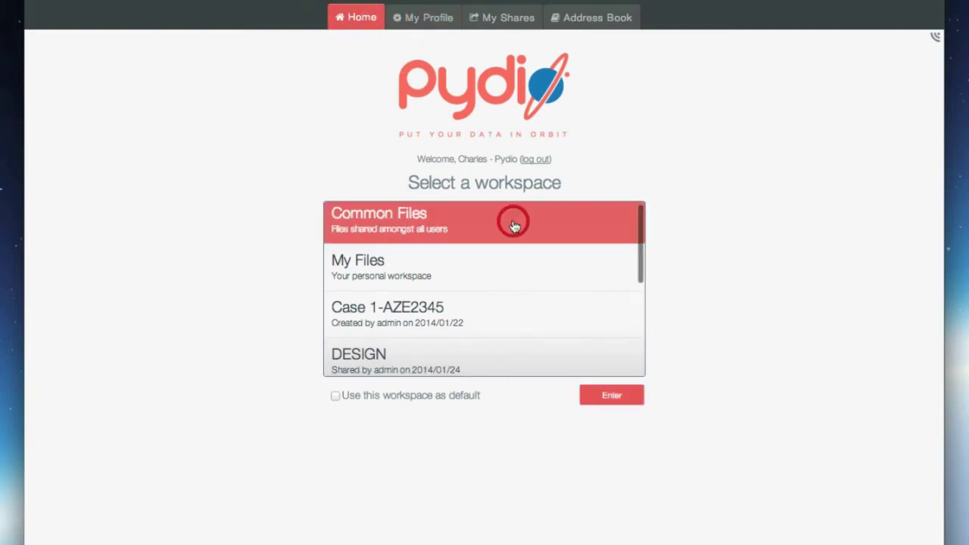
left_click(437, 396)
left_click(605, 396)
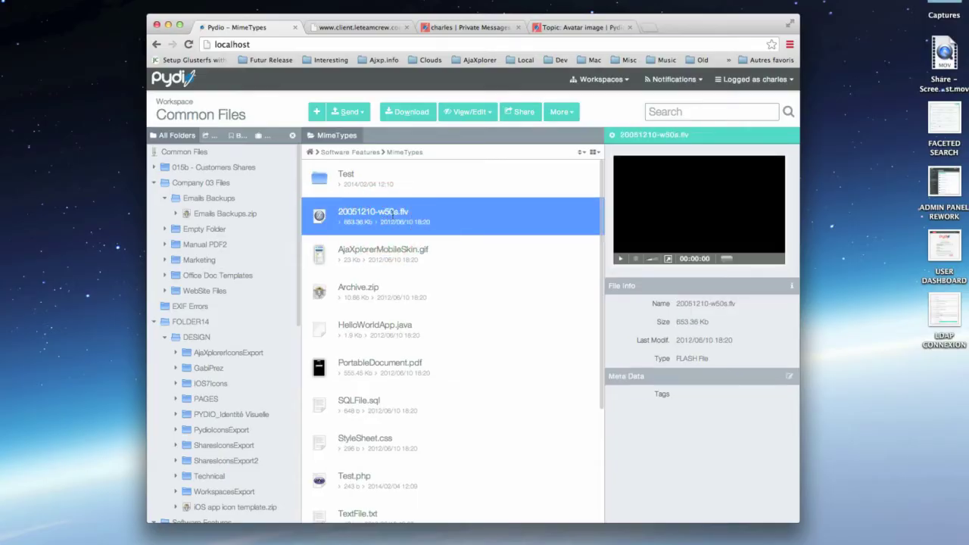
Step: Look through the workspace switcher, the recent notifications and the account options of the Common Files workspace
left_click(617, 81)
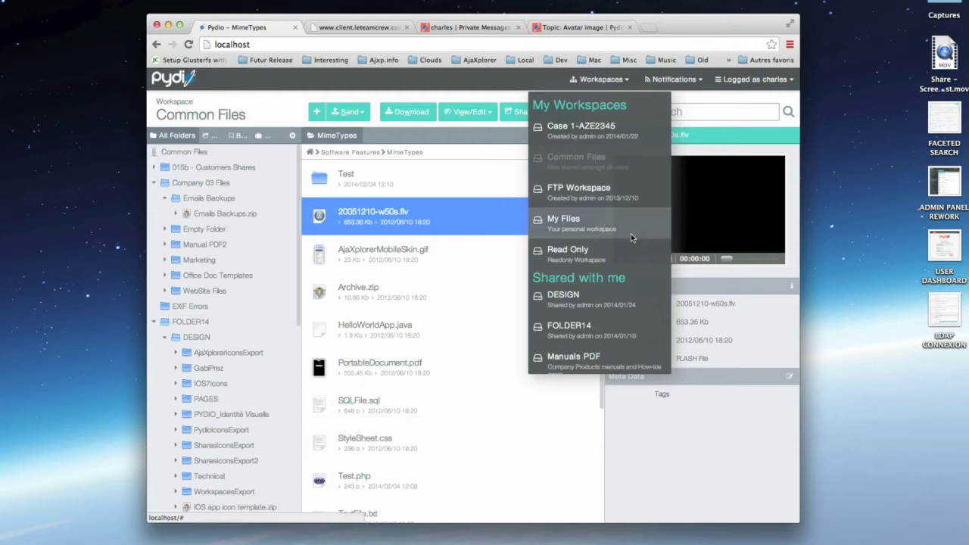
scroll(621, 345, "down", 1)
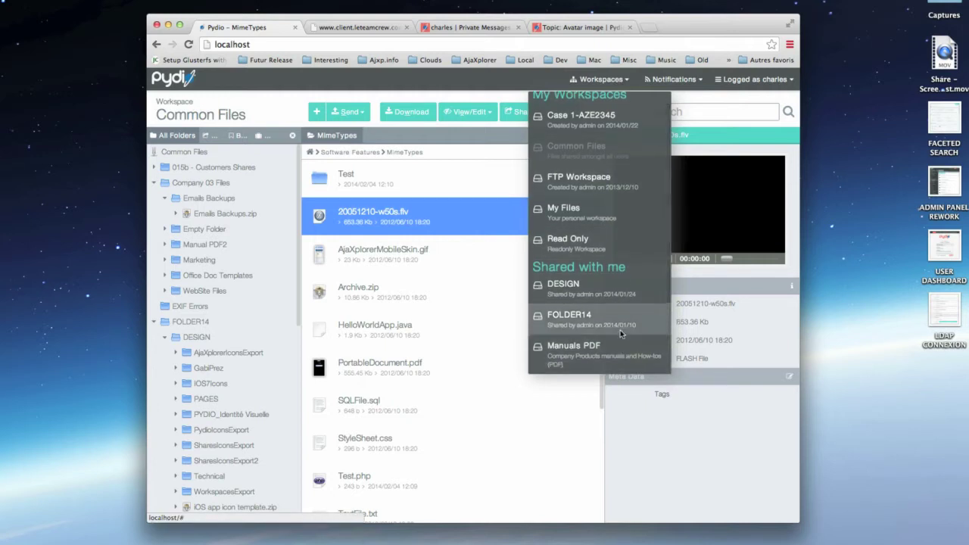
left_click(659, 79)
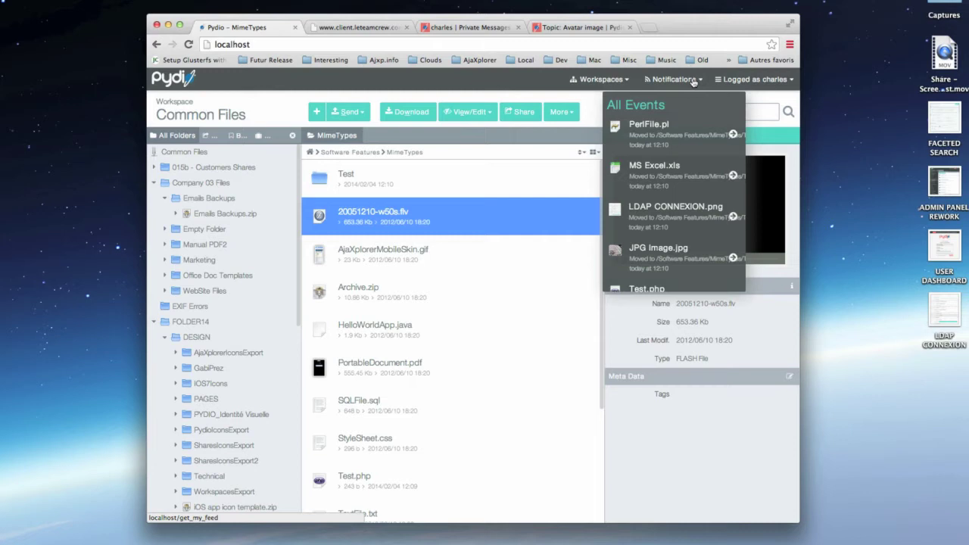
left_click(770, 79)
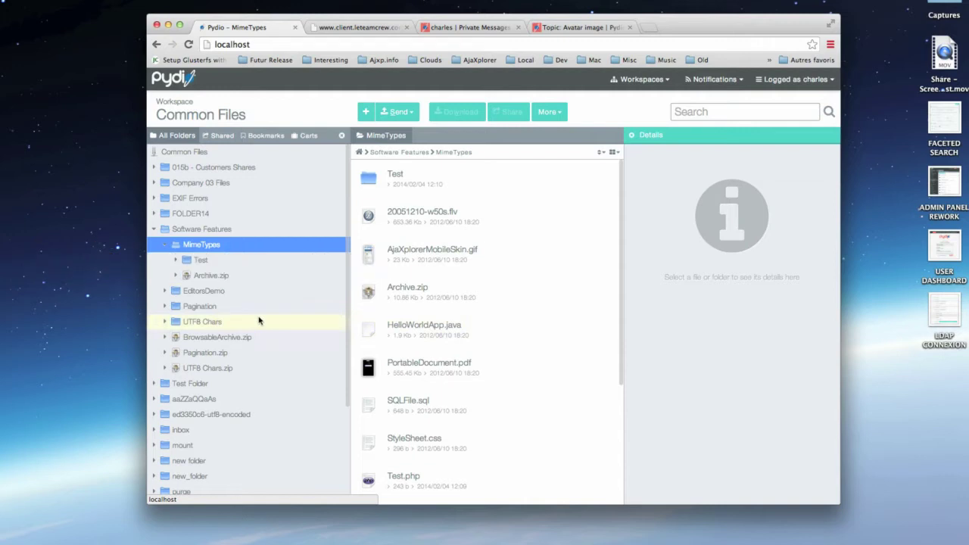
Step: Browse the folder tree and expand FOLDER14, EXIF Errors, Company 03 Files and its Emails Backups subfolder
scroll(258, 321, "down", 5)
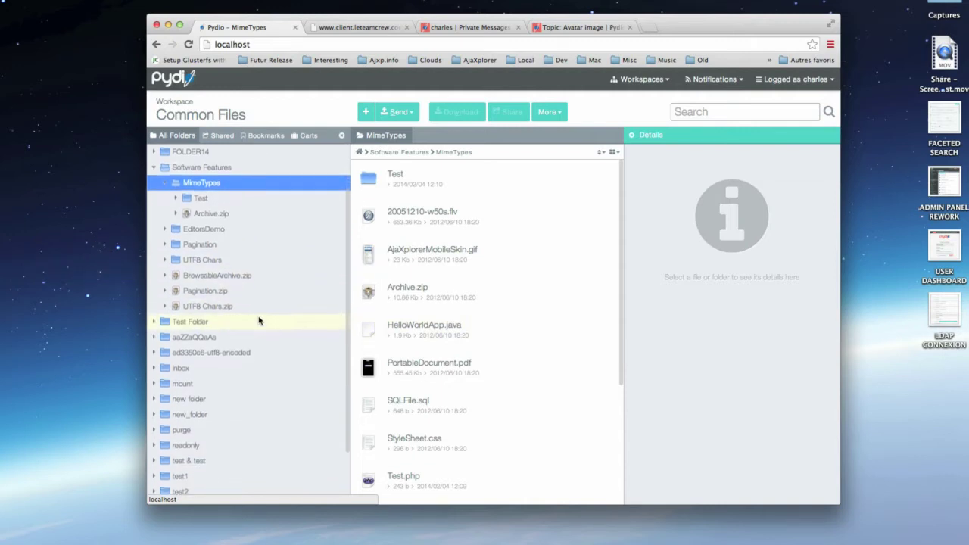
scroll(258, 321, "down", 3)
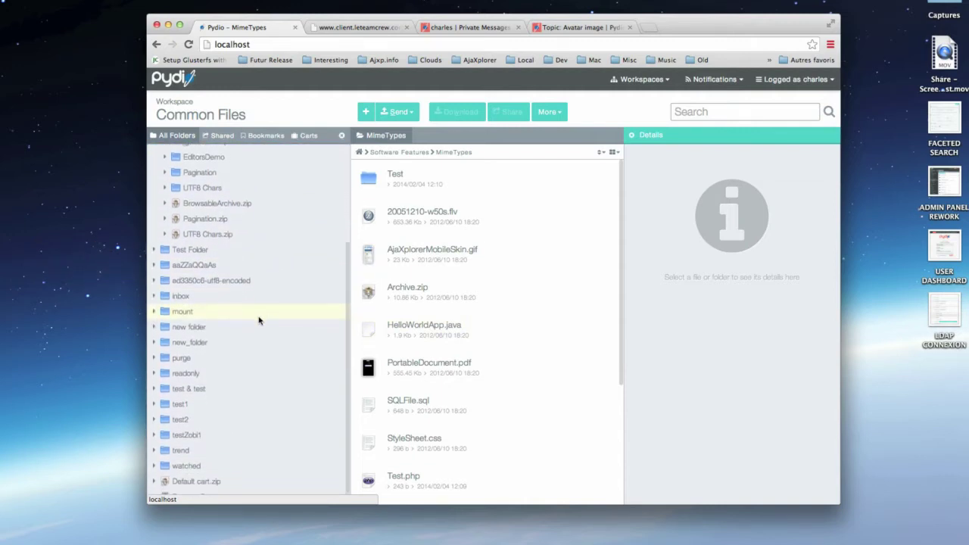
scroll(259, 321, "up", 8)
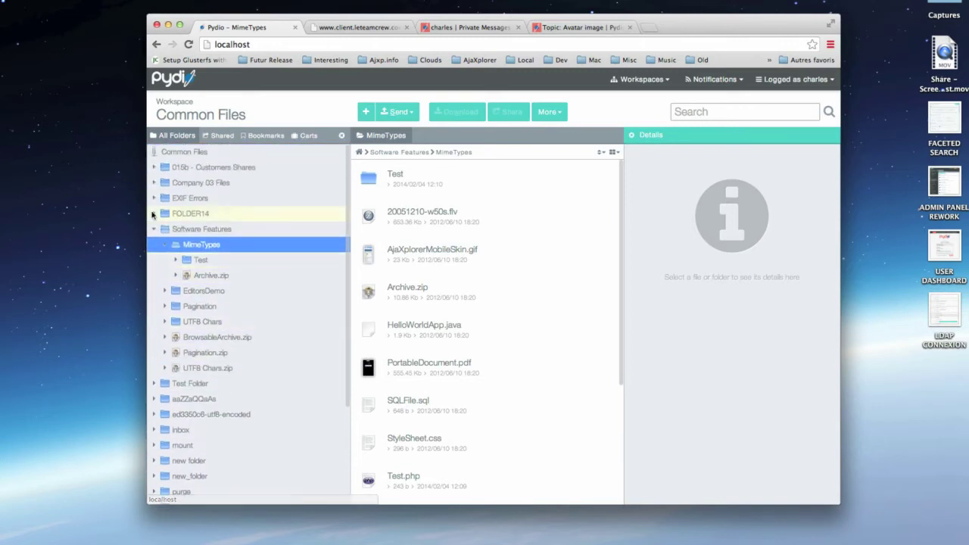
left_click(154, 214)
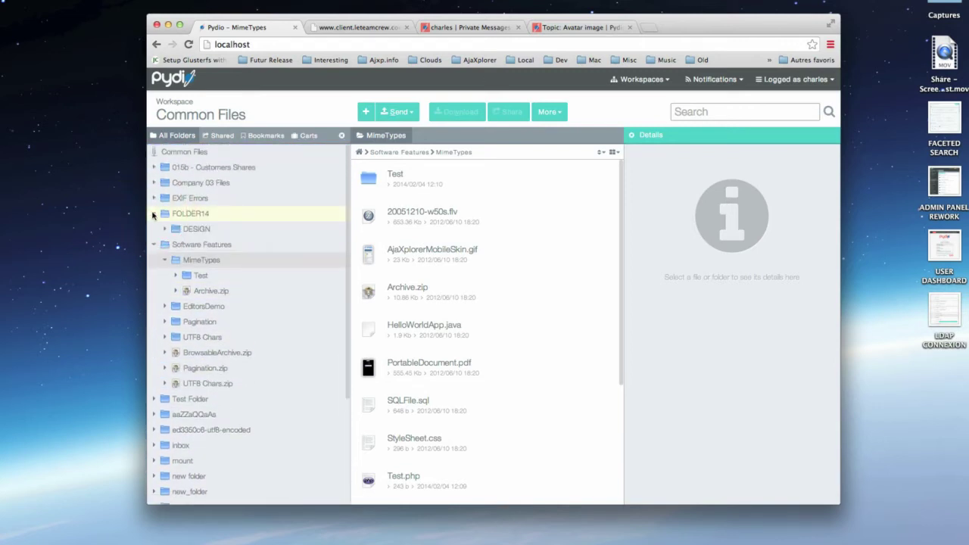
left_click(153, 198)
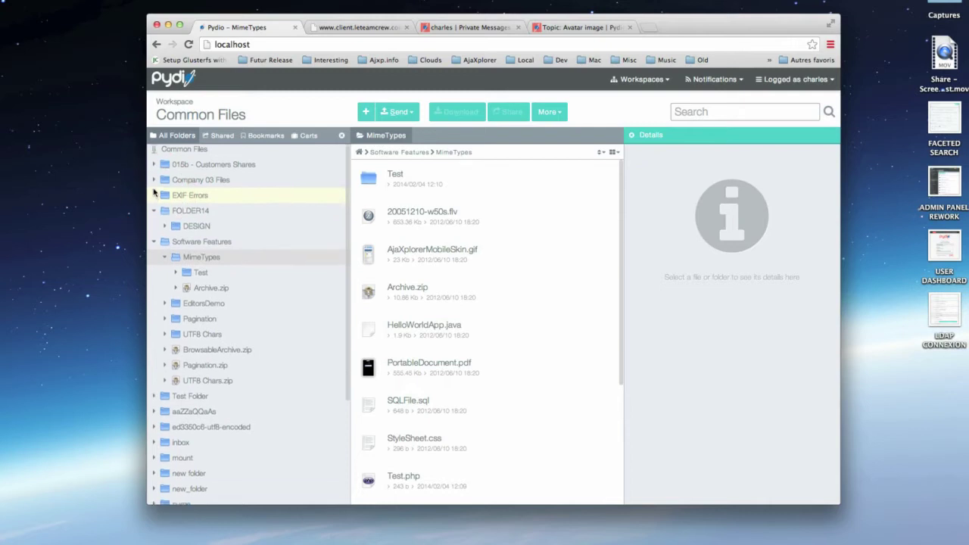
left_click(154, 182)
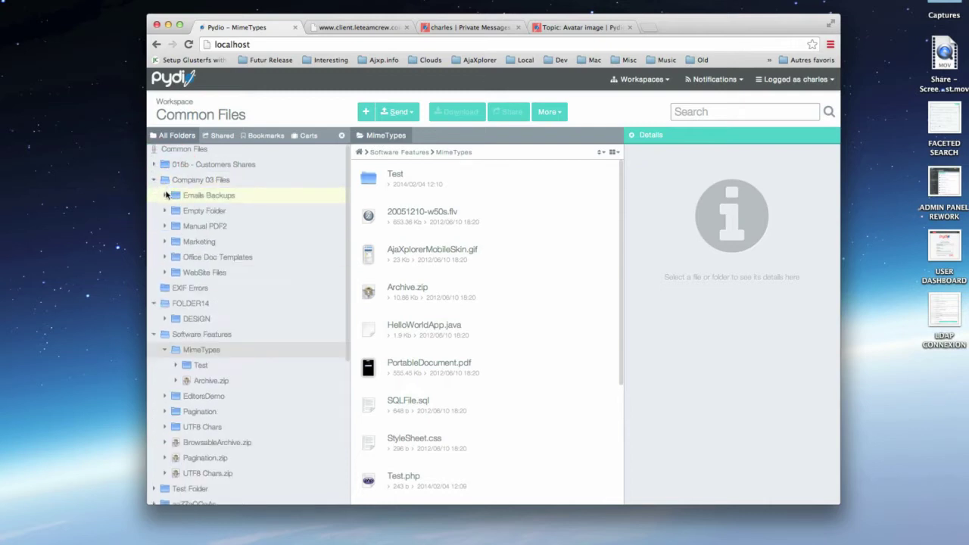
left_click(164, 196)
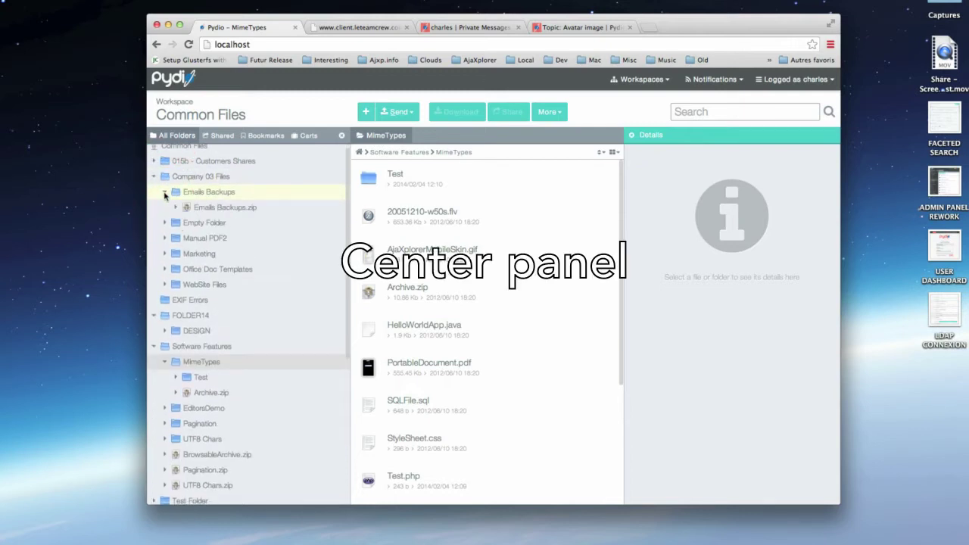
Step: Collapse the folder tree and step through the MimeTypes files from PortableDocument.pdf to USER DASHBOARD.png, previewing their details
scroll(551, 322, "down", 3)
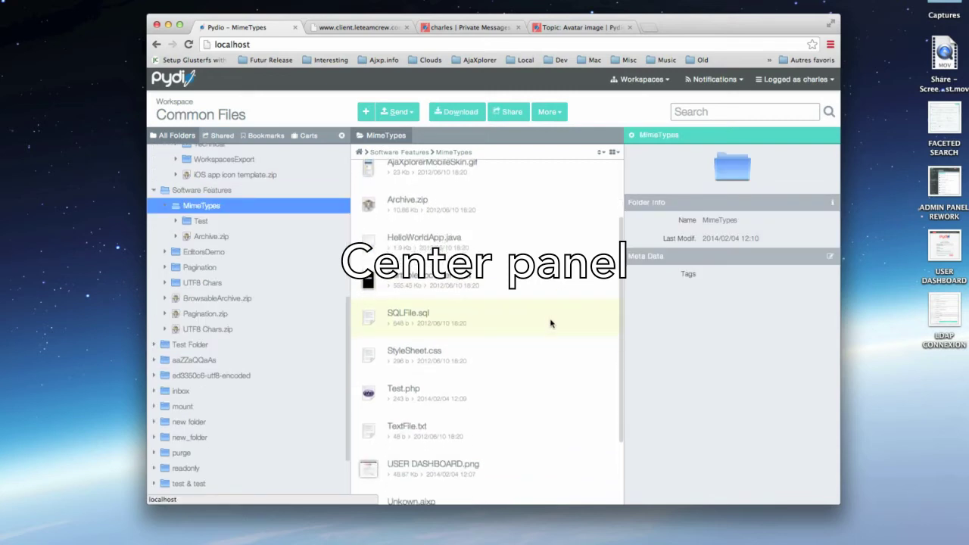
left_click(341, 137)
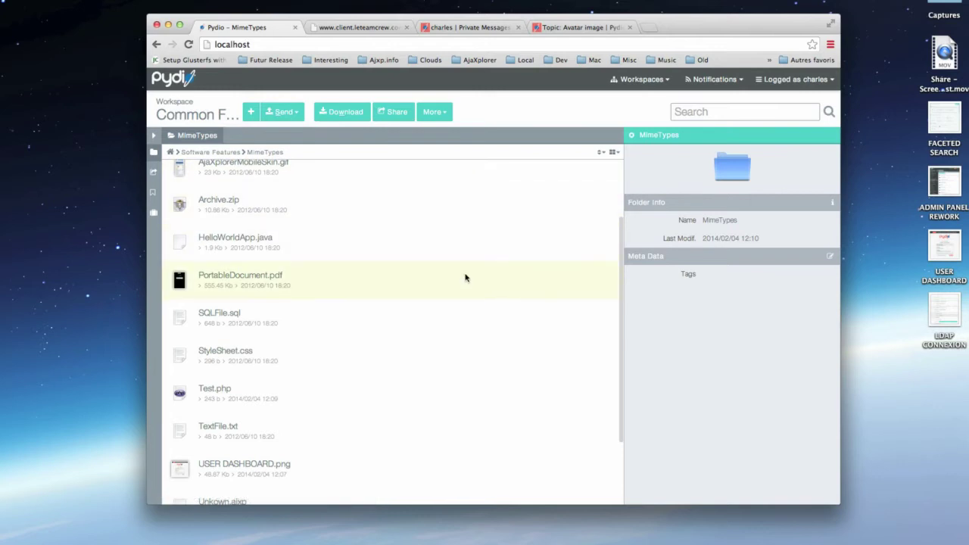
left_click(465, 275)
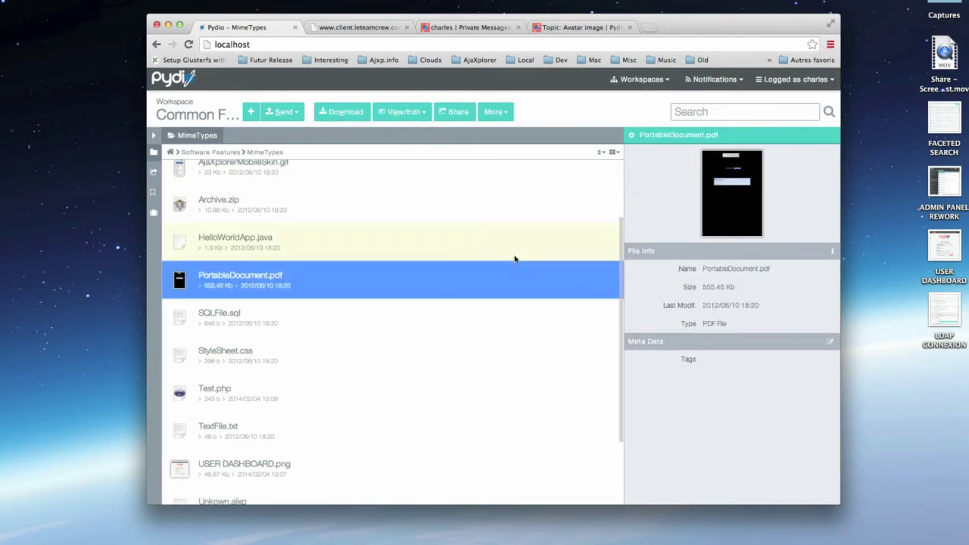
key("Up")
key("Down")
key("Down")
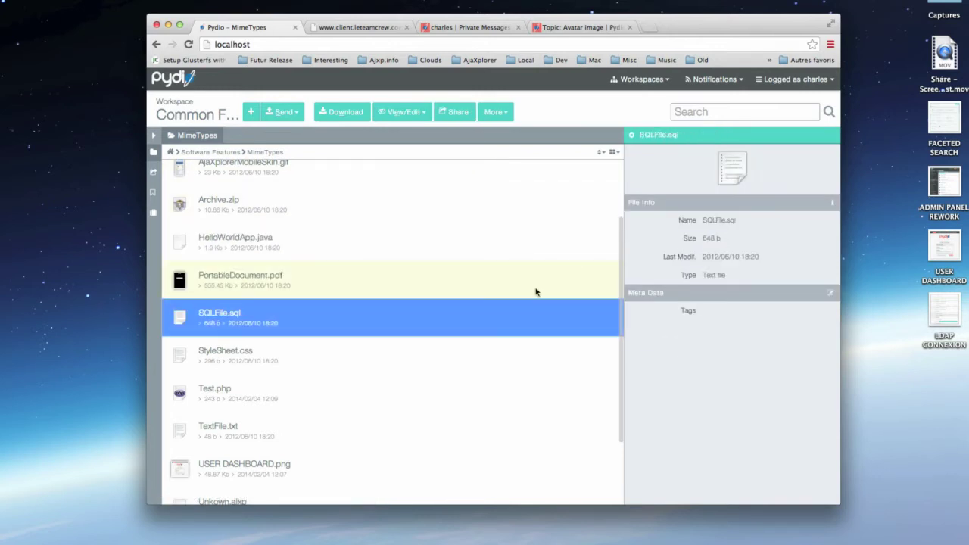
key("Down")
key("Down")
key("Down")
key("Down")
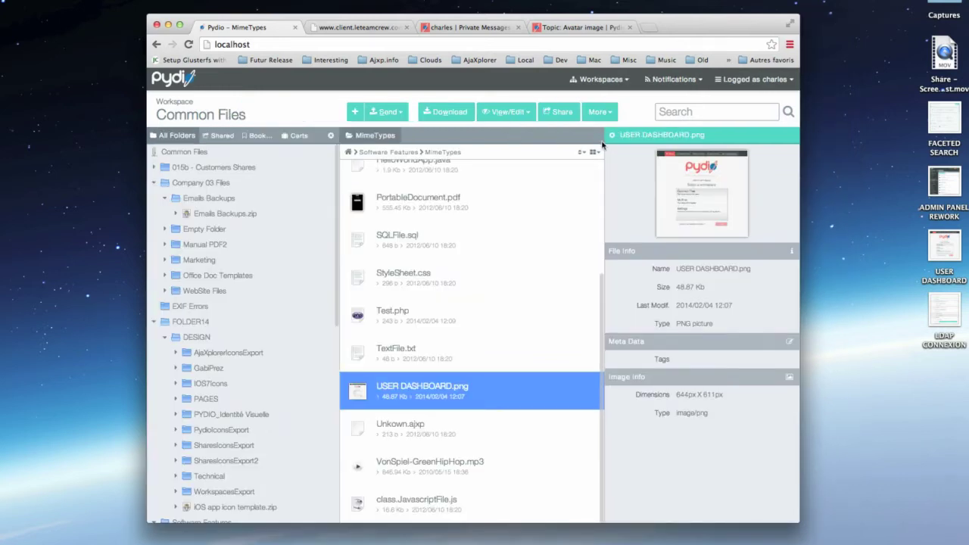
Step: Switch the MimeTypes file display to List, to Details, and finally to Thumbs
left_click(596, 153)
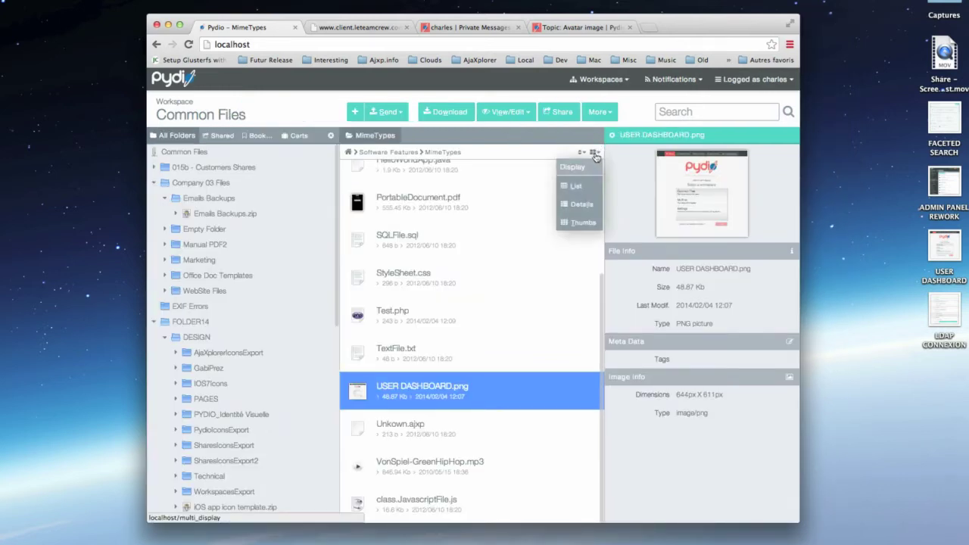
left_click(590, 186)
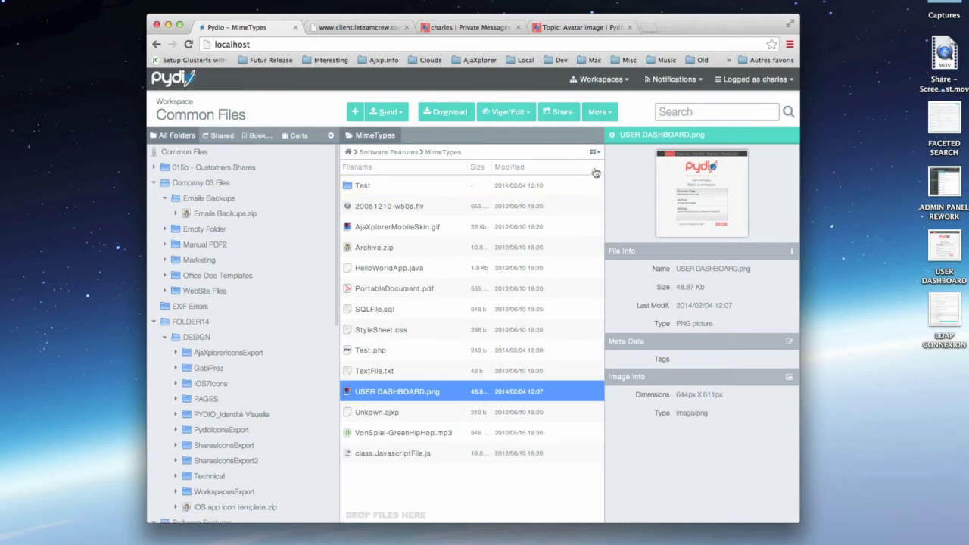
left_click(595, 152)
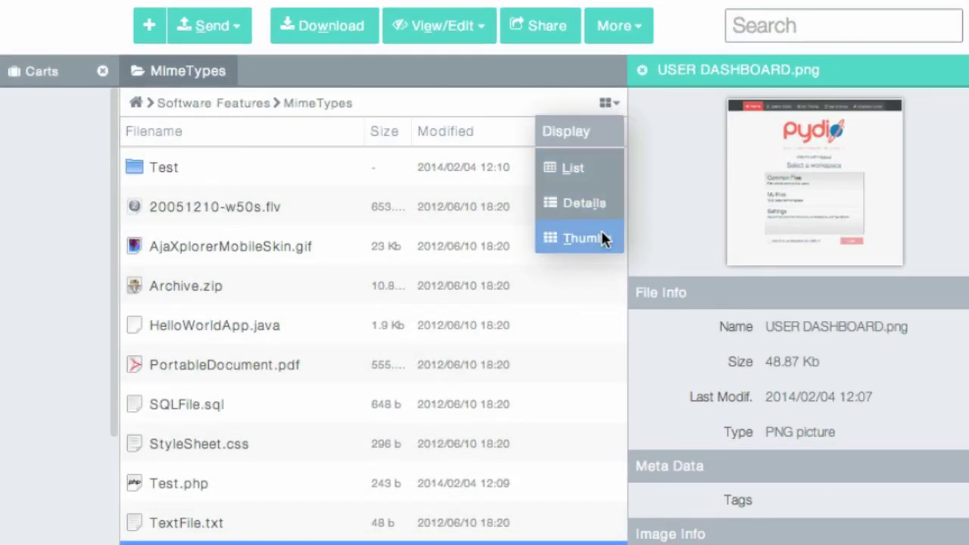
left_click(597, 214)
left_click(610, 102)
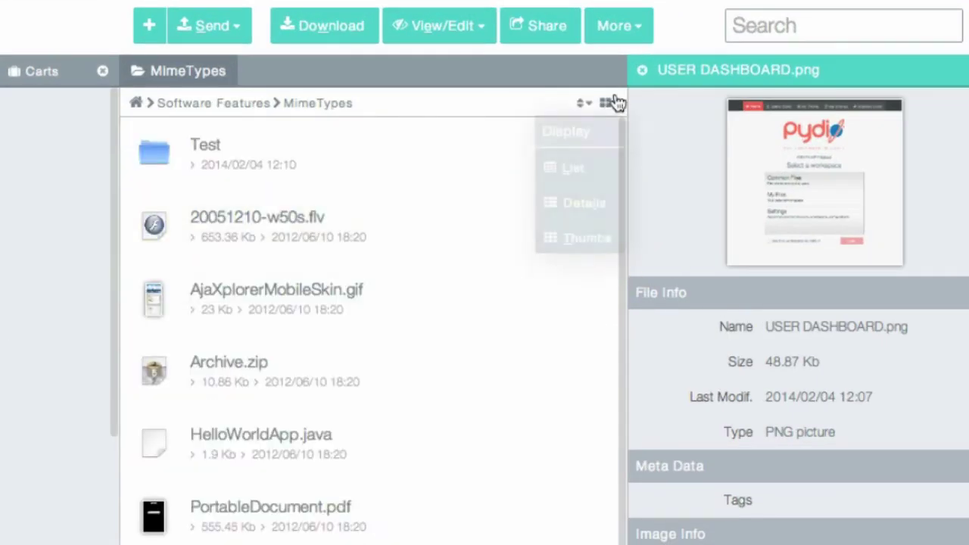
left_click(610, 240)
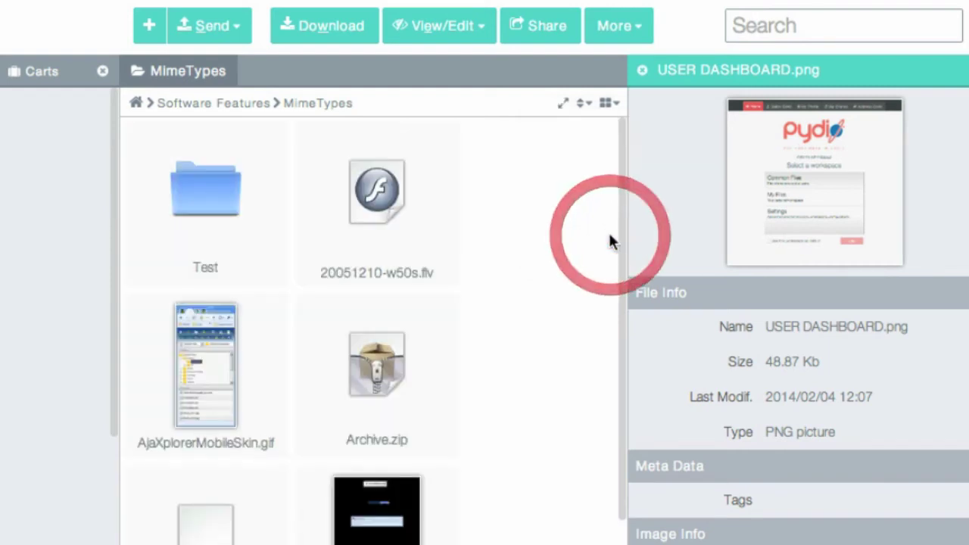
Step: Collapse the file details pane and narrow the folder tree to widen the thumbnail area
left_click(643, 70)
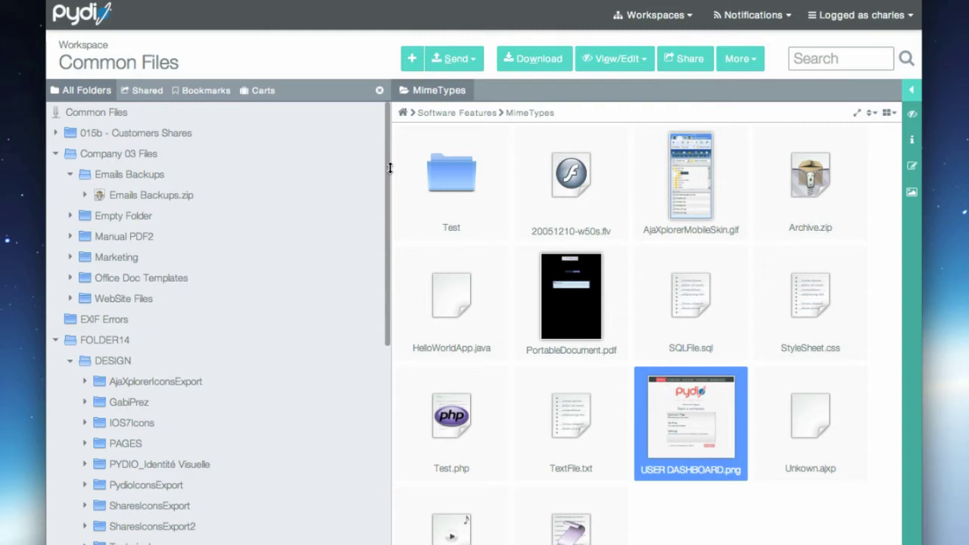
left_click_drag(392, 167, 262, 165)
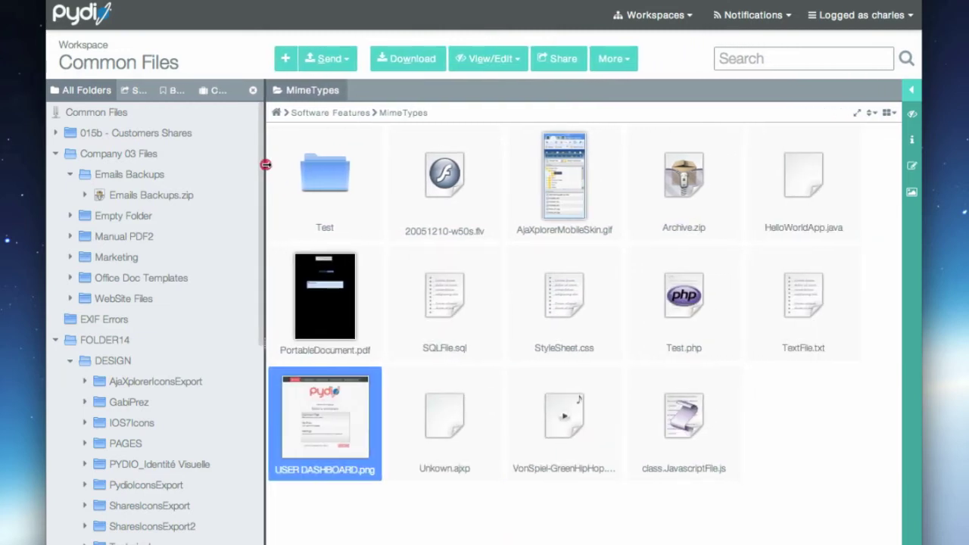
Step: Adjust the size of the MimeTypes thumbnails with the thumbnail size slider
left_click(857, 112)
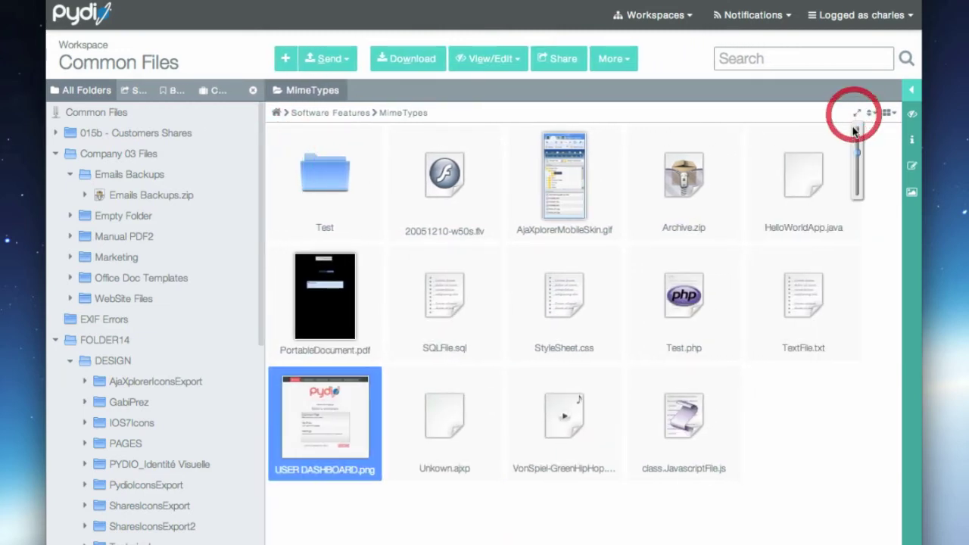
mouse_move(858, 131)
left_mouse_down()
mouse_move(867, 199)
mouse_move(859, 133)
left_mouse_up()
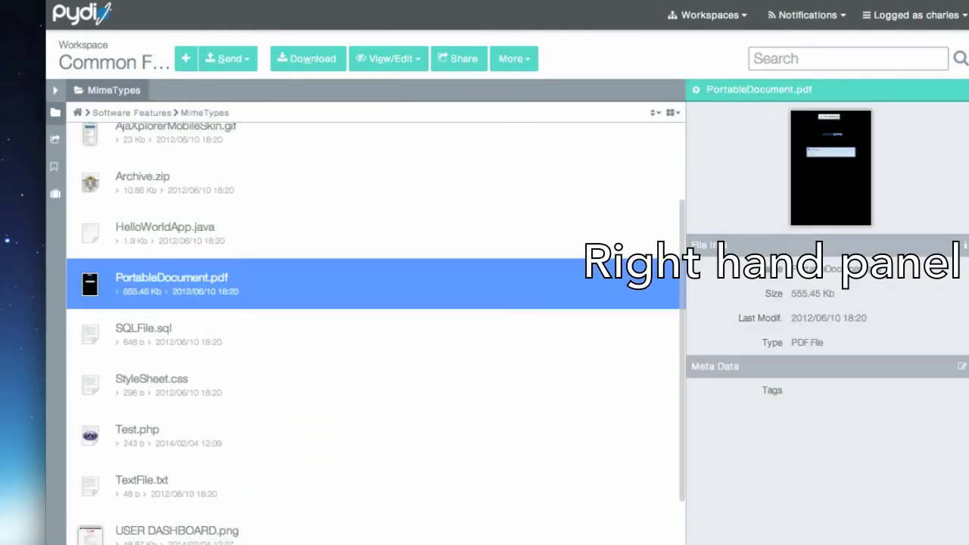
Step: Step through the MimeTypes list from PortableDocument.pdf to USER DASHBOARD.png to view each file's details, and collapse the details pane
key("Down")
key("Down")
key("Down")
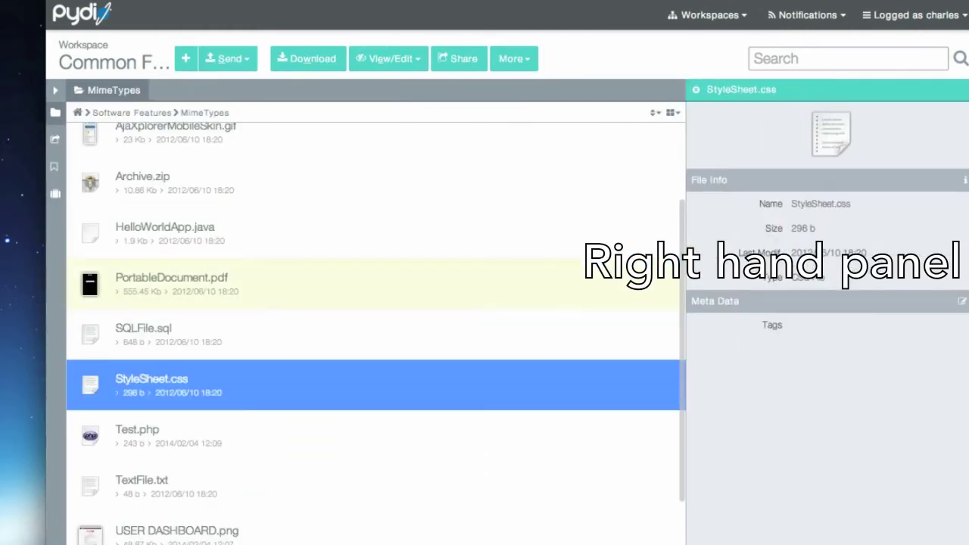
key("Down")
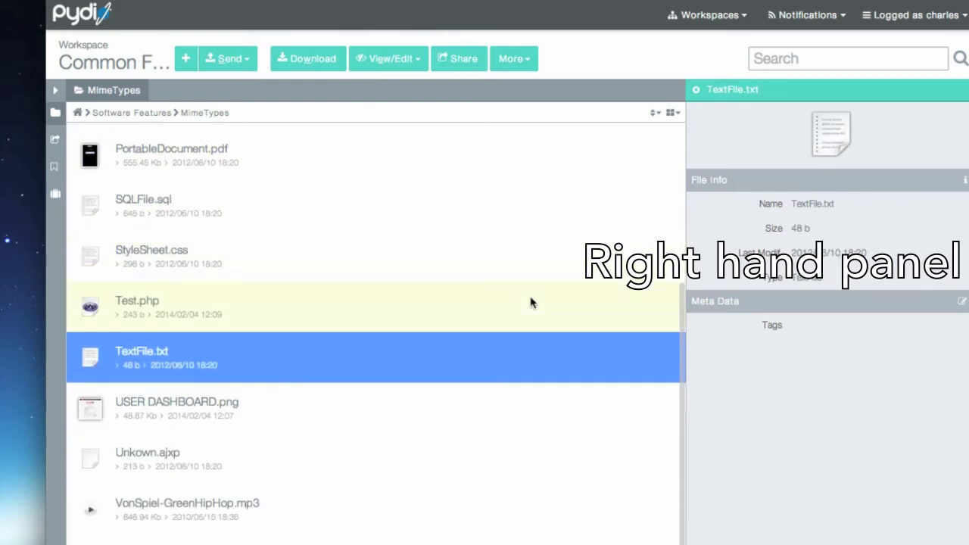
key("Down")
mouse_move(863, 206)
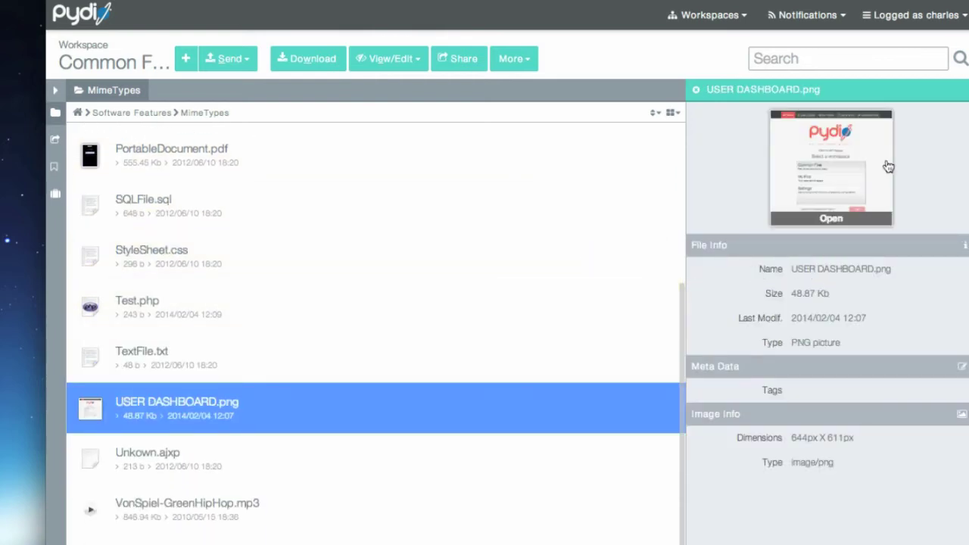
left_click(695, 89)
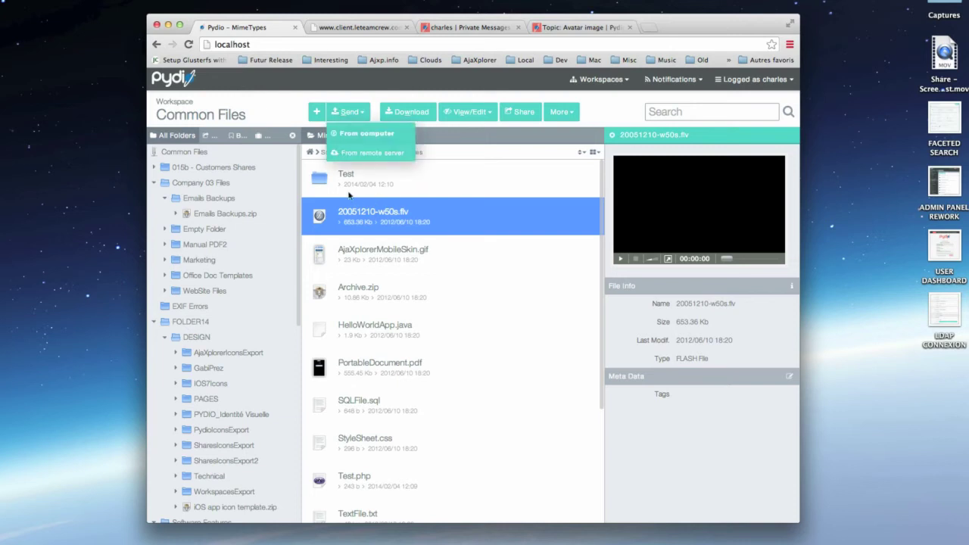
Step: Select the Test folder in MimeTypes, collapse the details pane and open the folder
left_click(333, 181)
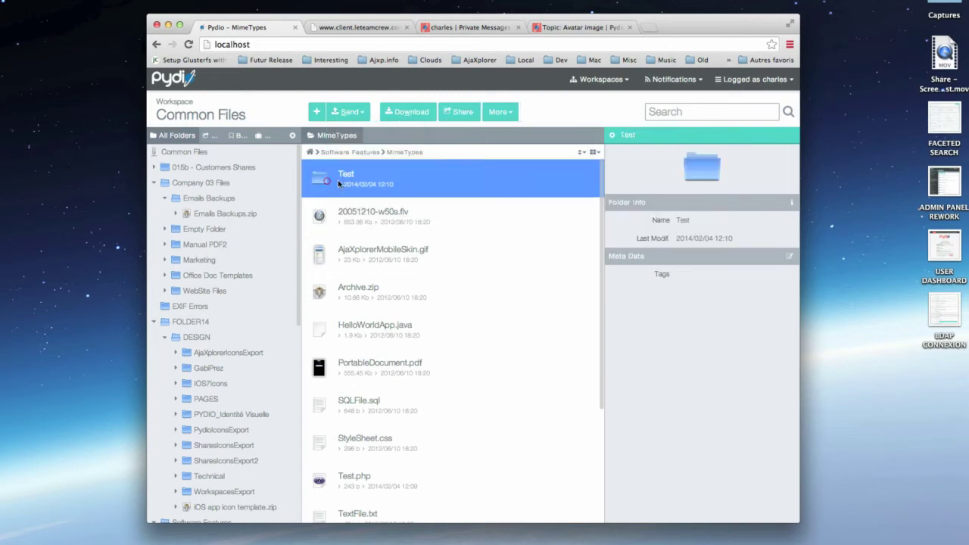
left_click(612, 135)
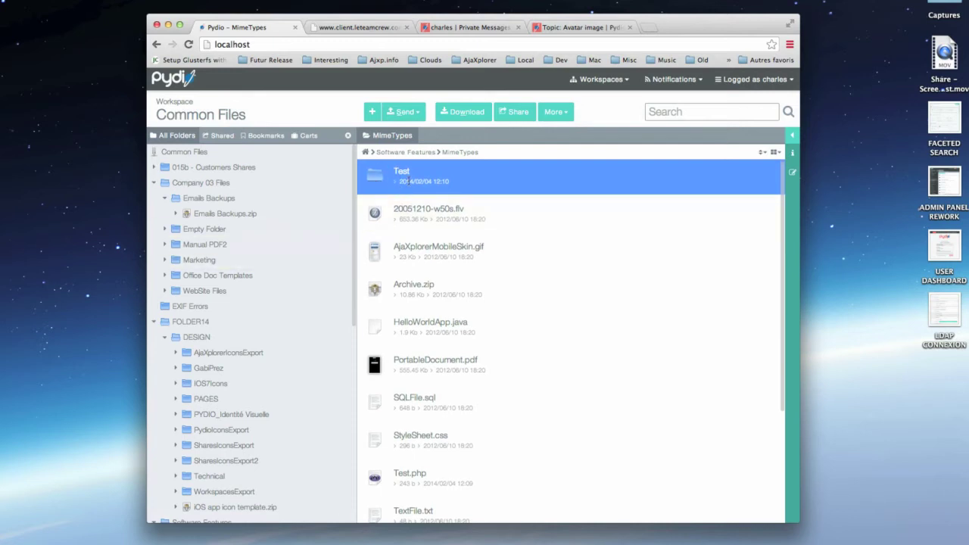
double_click(402, 180)
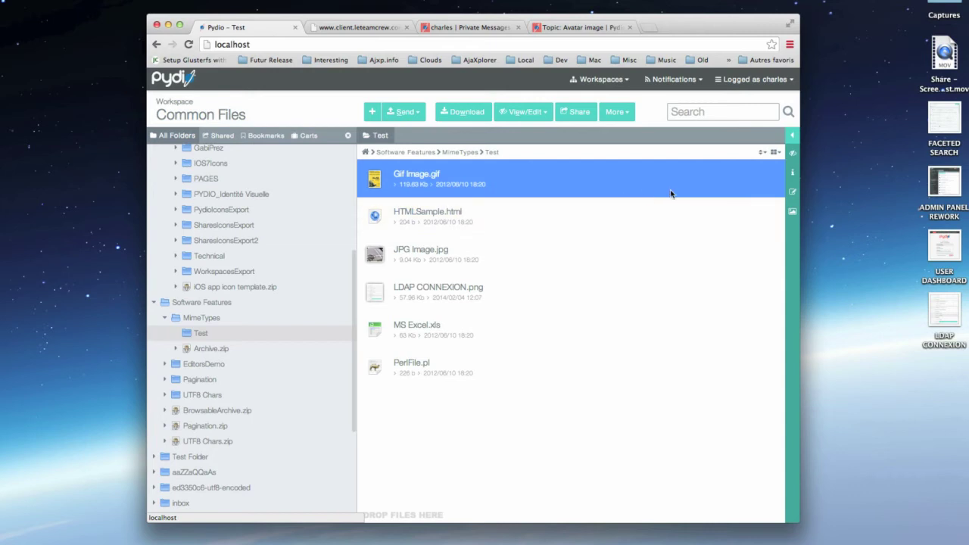
Step: Upload FACETED SEARCH, ADMIN PANEL REWORK and USER DASHBOARD from the desktop into the Test folder
left_click_drag(900, 101, 946, 257)
left_click_drag(947, 180, 638, 318)
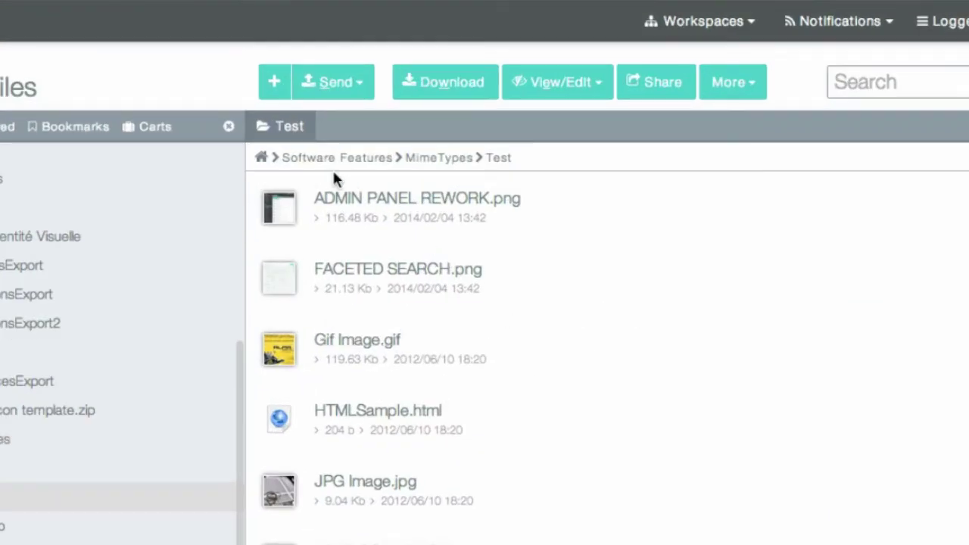
Step: Create a folder named New Folder inside Test and move LDAP CONNEXION.png into it
left_click(275, 81)
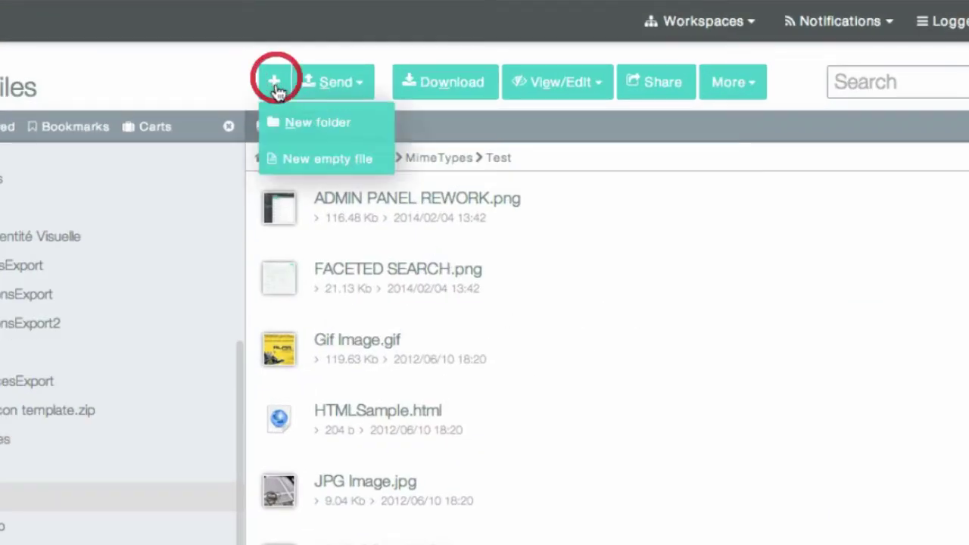
left_click(284, 125)
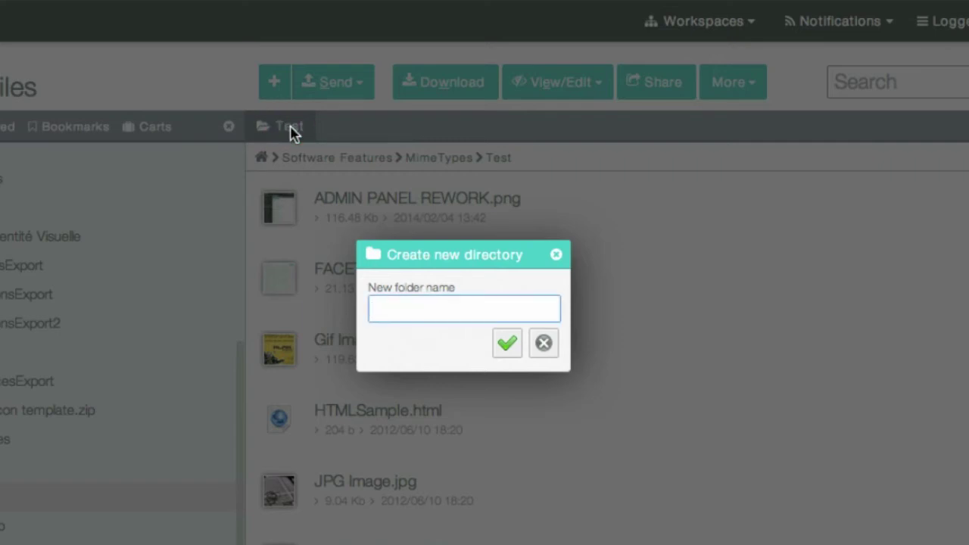
type("New Folder")
key("Return")
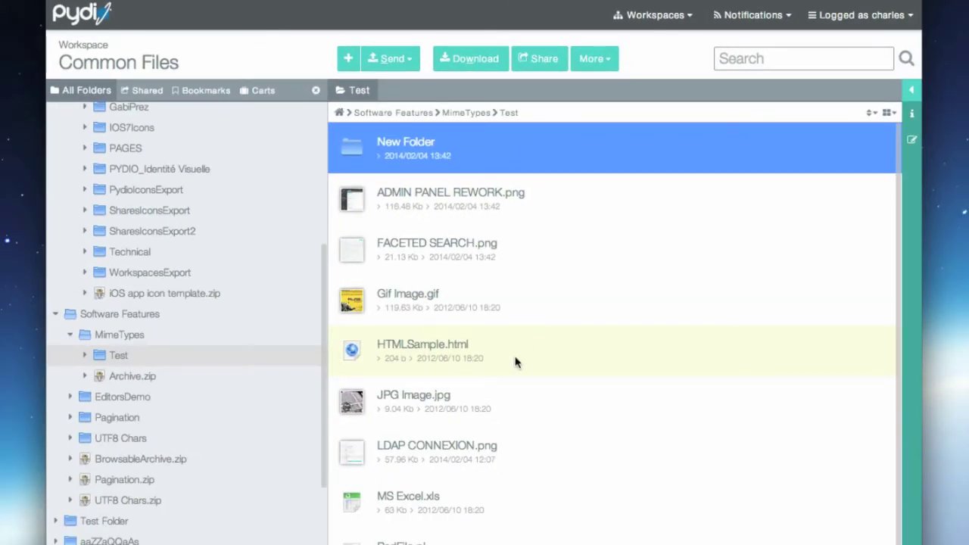
left_click(462, 453)
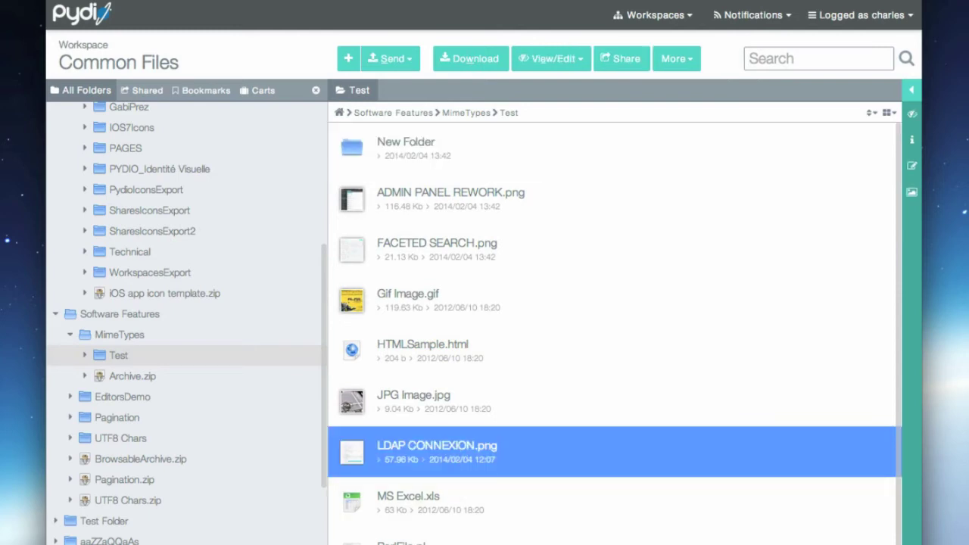
left_click_drag(427, 452, 413, 155)
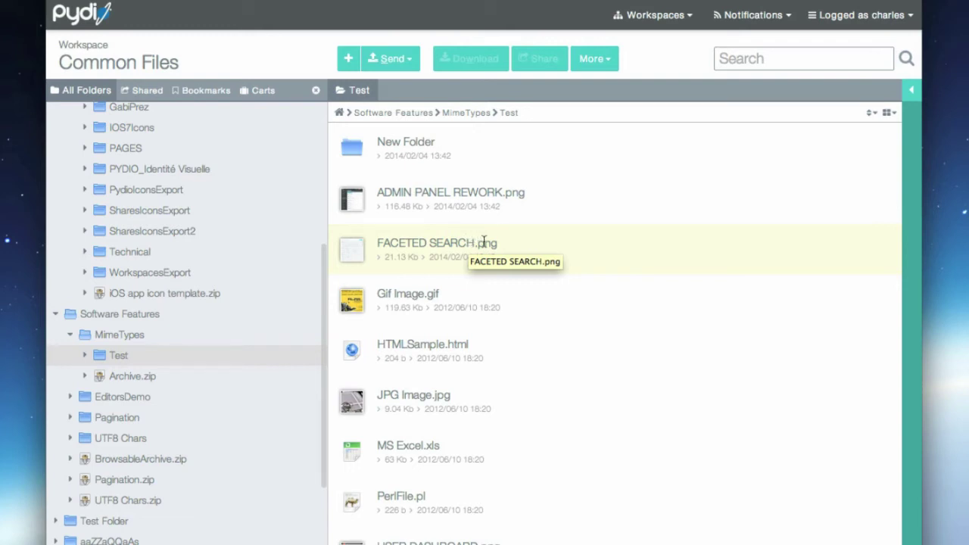
Step: Review the context actions available for ADMIN PANEL REWORK.png and dismiss them
left_click(479, 217)
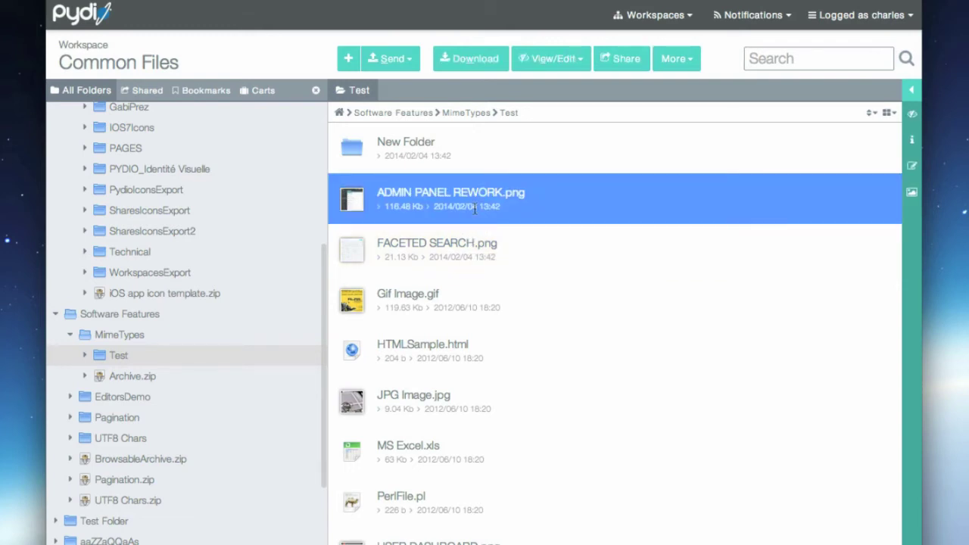
right_click(471, 205)
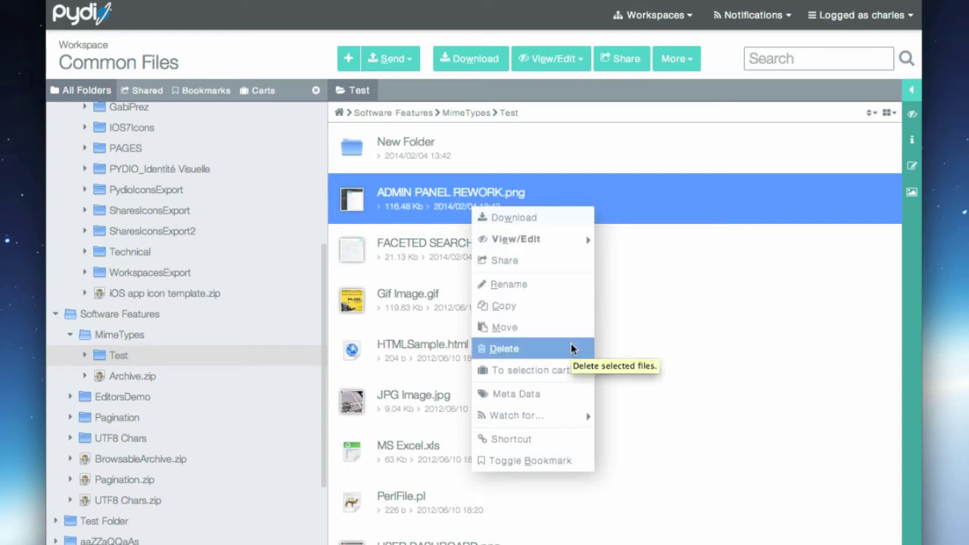
left_click(642, 346)
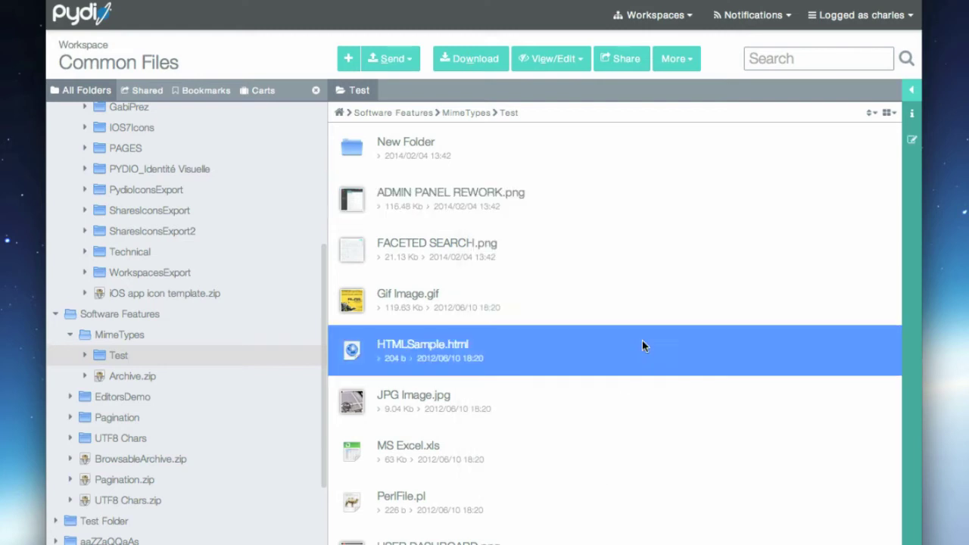
Step: Start downloading ADMIN PANEL REWORK.png and cancel the save
left_click(450, 195)
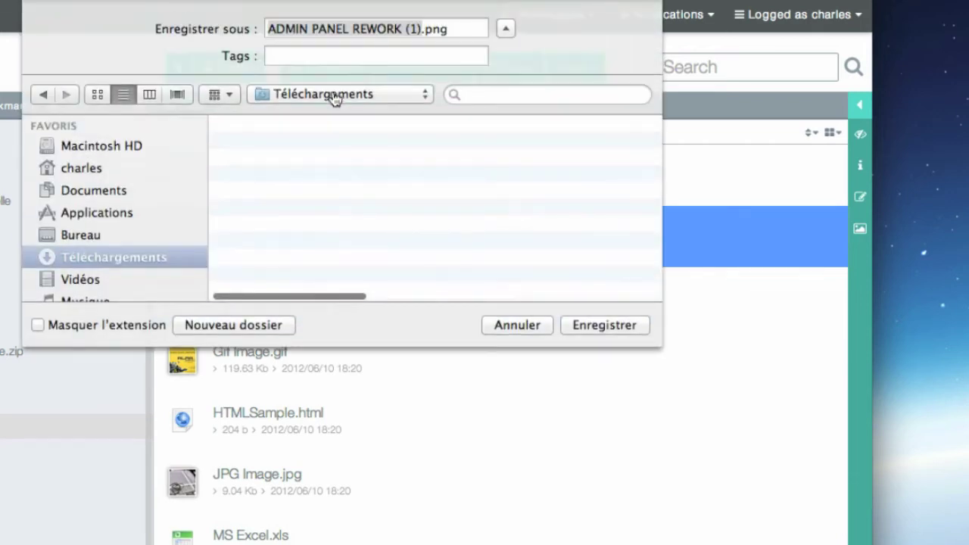
left_click(523, 325)
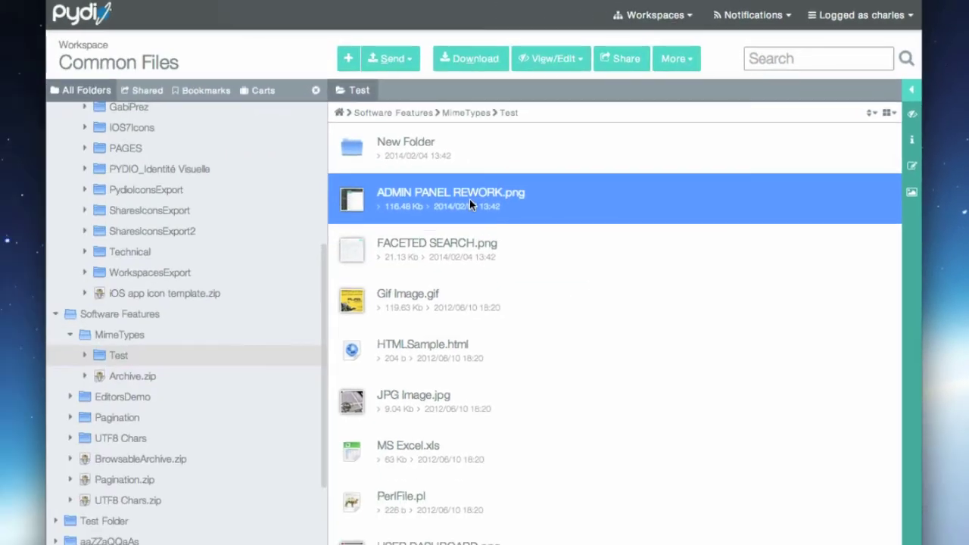
Step: Download the four files from ADMIN PANEL REWORK.png through HTMLSample.html as Files (3).zip into the Téléchargements folder
left_click(324, 294, "shift")
key("shift+Down")
key("shift+Down")
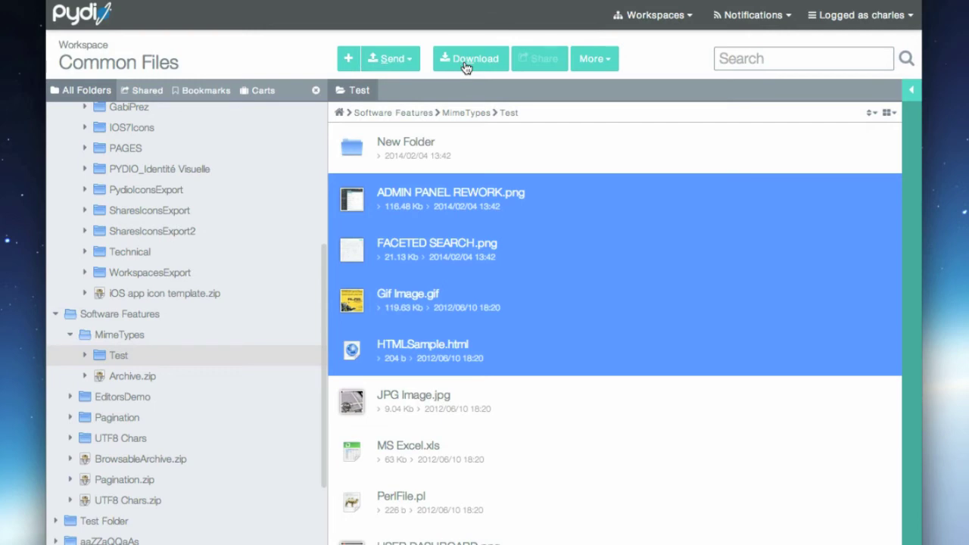
left_click(467, 68)
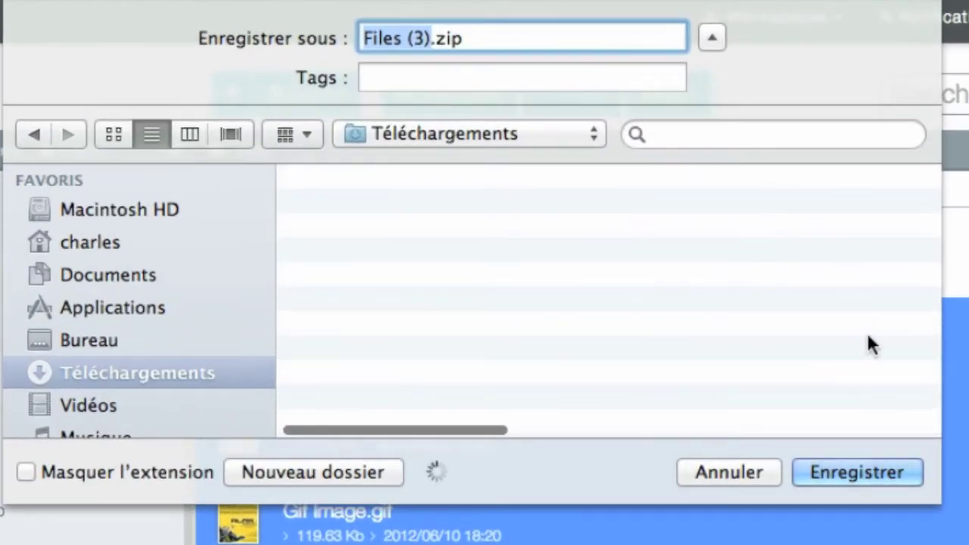
left_click(872, 482)
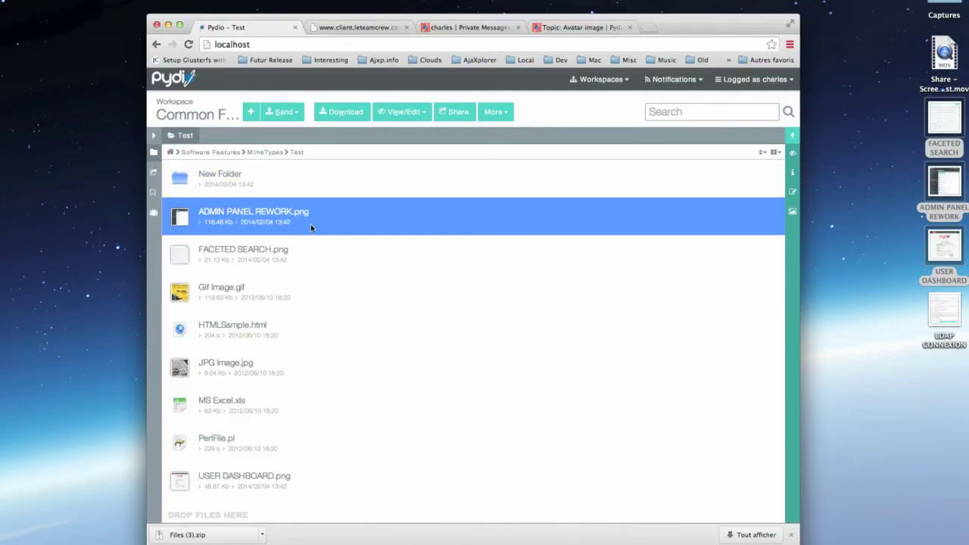
Step: Preview ADMIN PANEL REWORK.png and FACETED SEARCH.png in separate tabs, and close the ADMIN PANEL REWORK.png preview
double_click(311, 226)
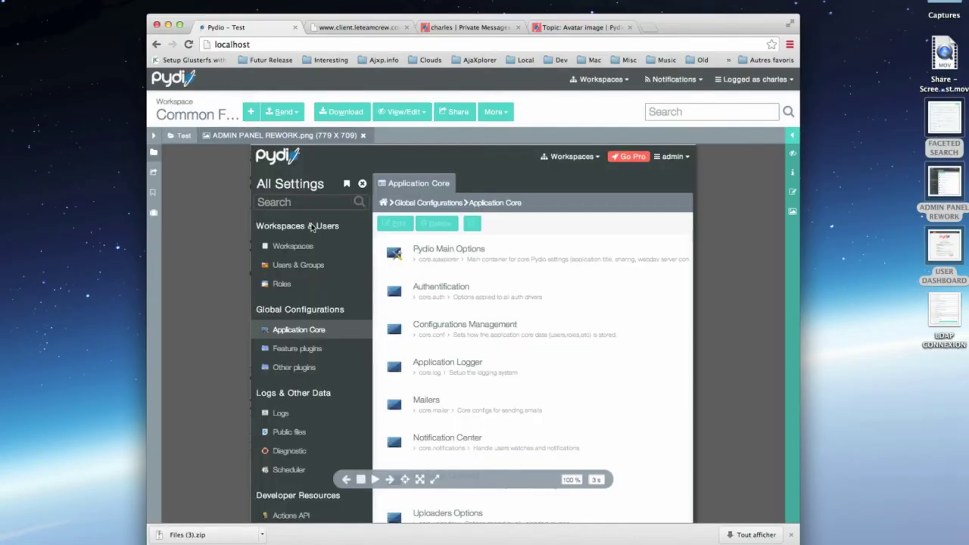
left_click(181, 138)
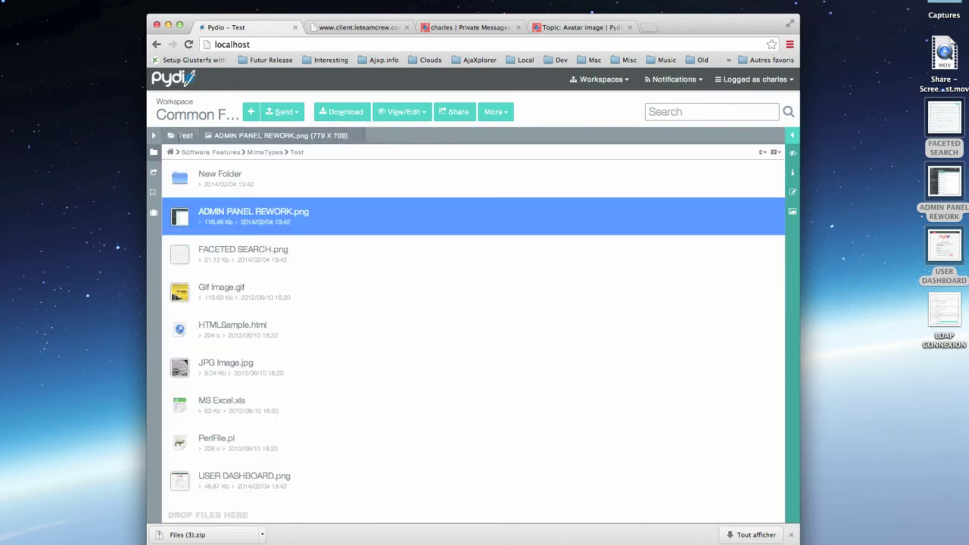
left_click(249, 254)
double_click(252, 254)
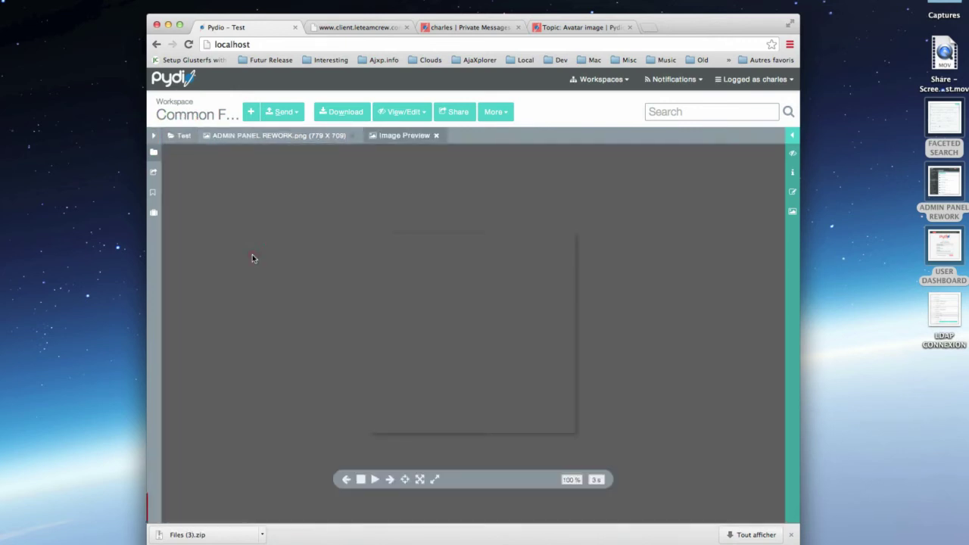
left_click(305, 139)
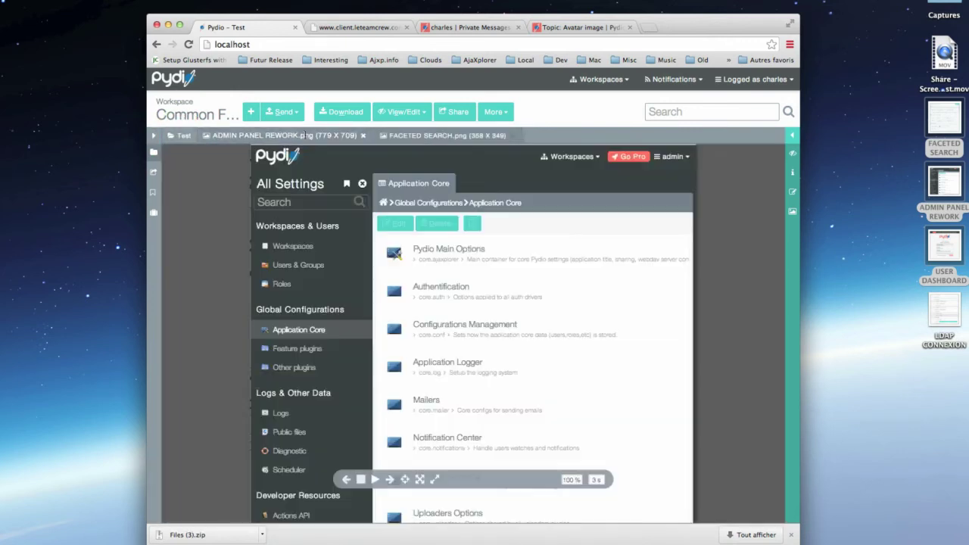
left_click(364, 137)
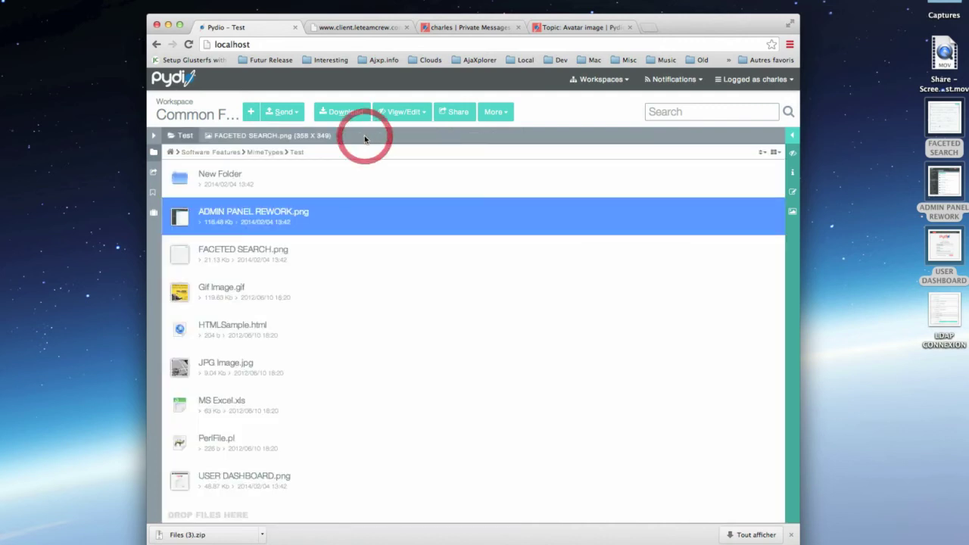
Step: View FACETED SEARCH.png full screen, browse forward and back through the folder's images, and close the preview
left_click(325, 135)
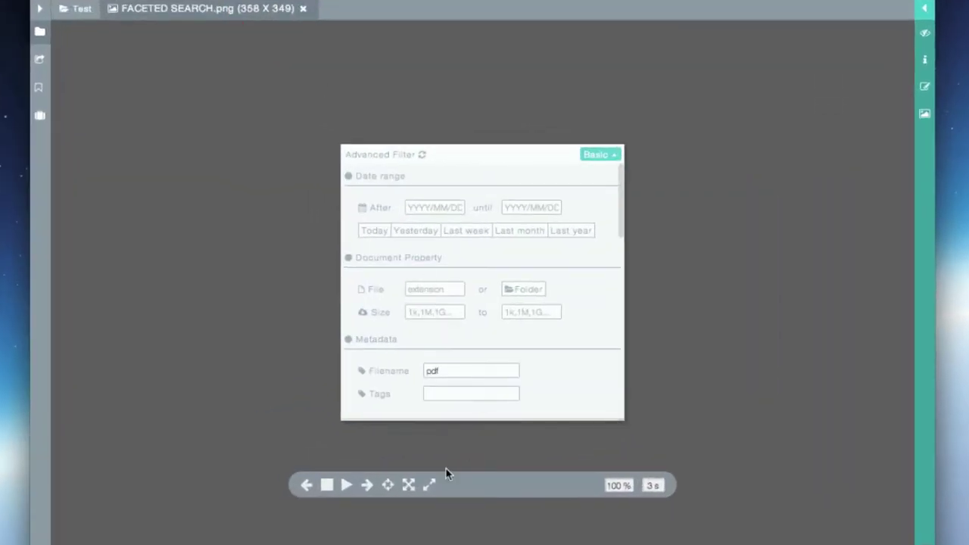
left_click(429, 485)
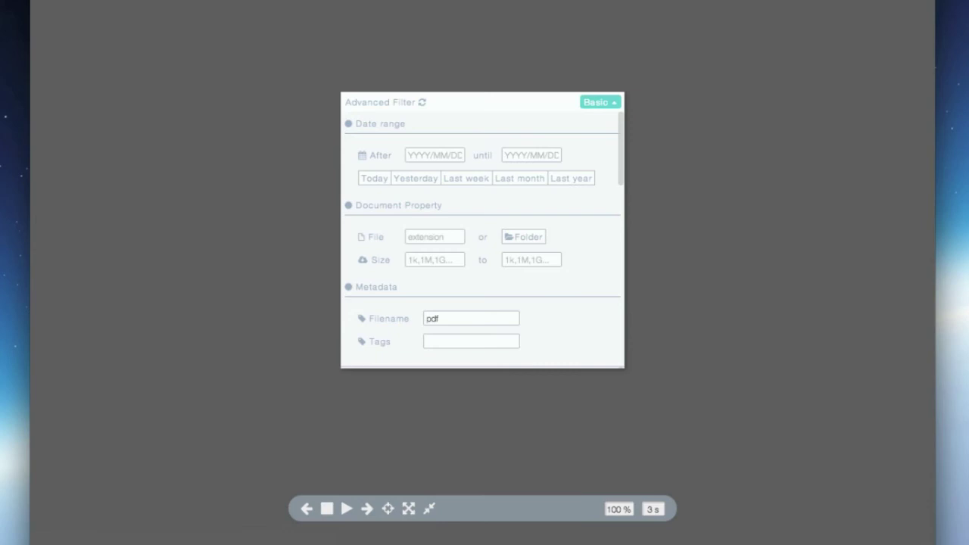
left_click(366, 509)
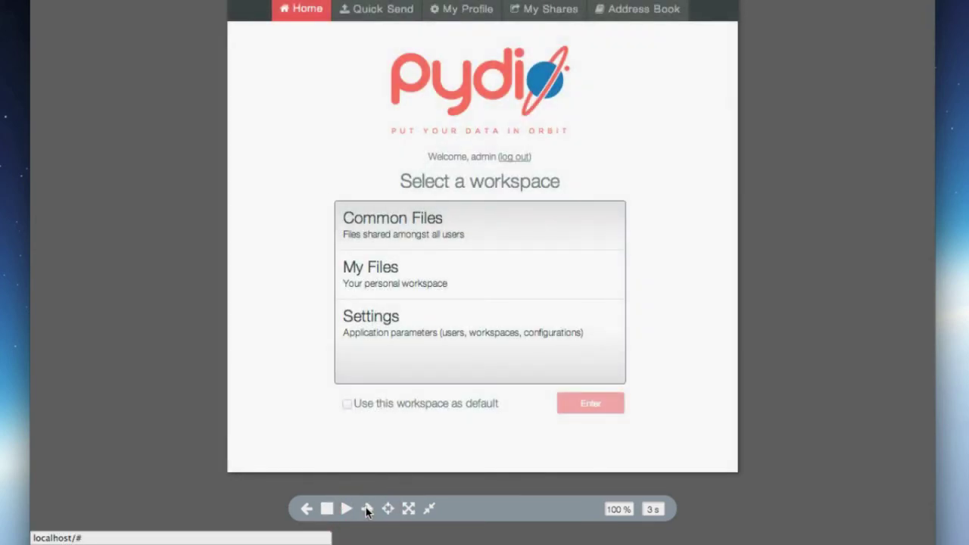
left_click(307, 508)
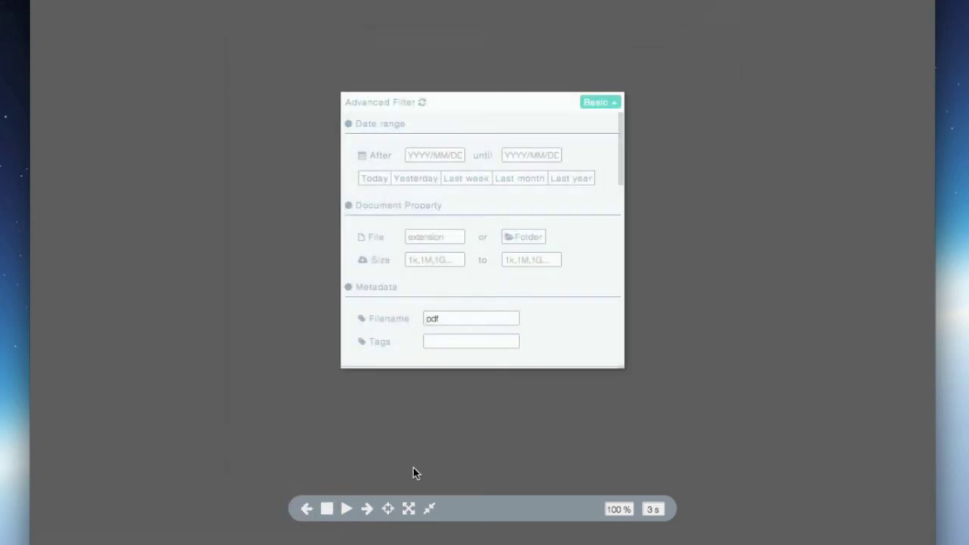
left_click(429, 513)
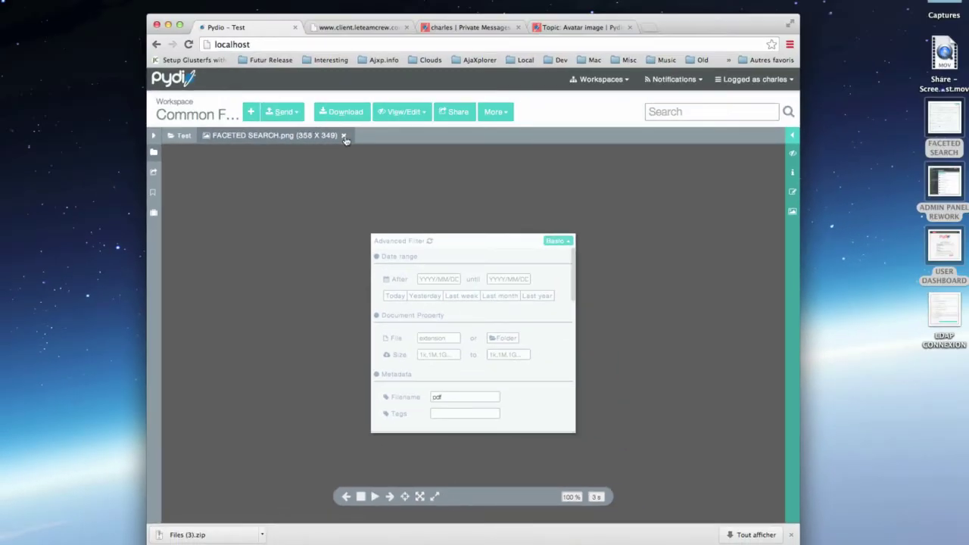
left_click(343, 137)
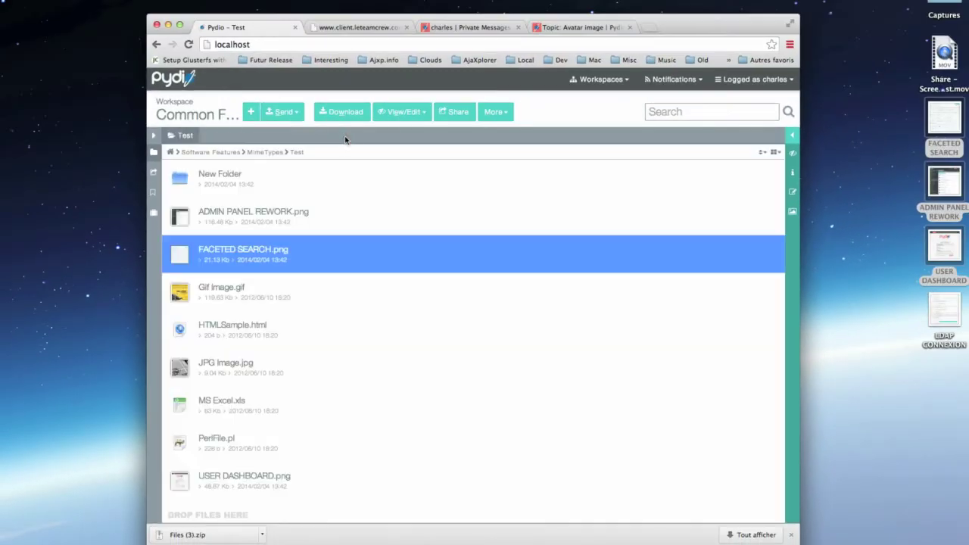
Step: Open HTMLSample.html in the Source Editor
left_click(249, 329)
left_click(409, 112)
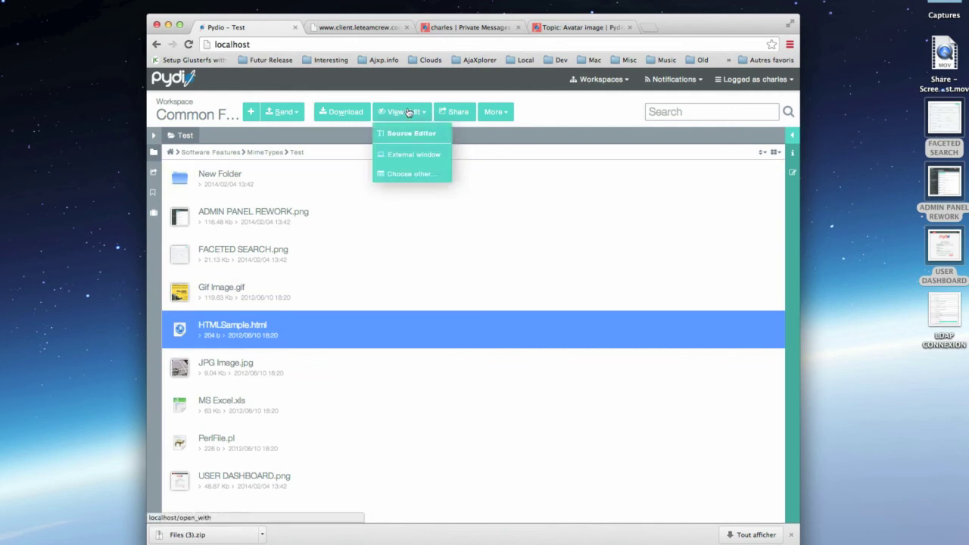
left_click(411, 134)
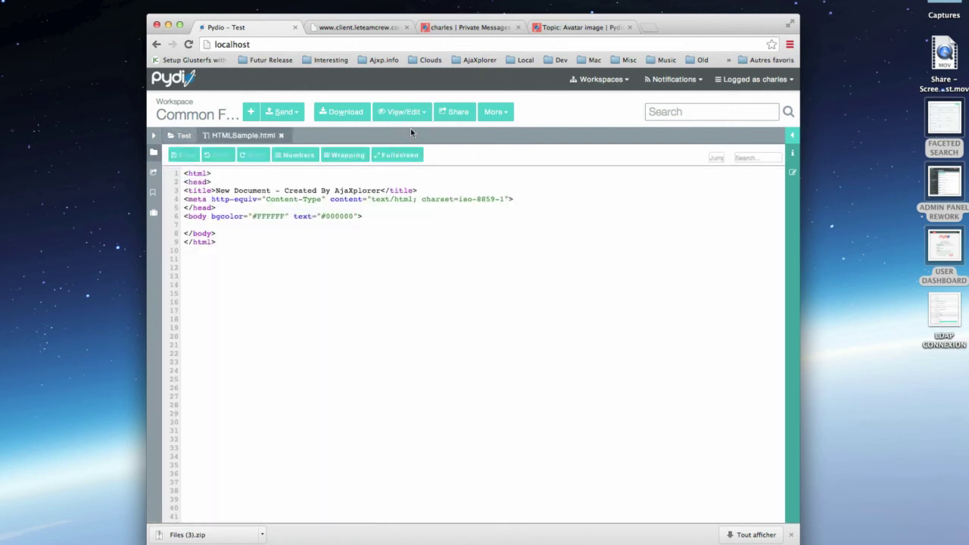
Step: Add the line <p>This is my HTML content!</p> inside the body of HTMLSample.html, save the file and close the editor
left_click(252, 224)
key("Return")
key("Return")
type("<p>This is my HTML content!</p>")
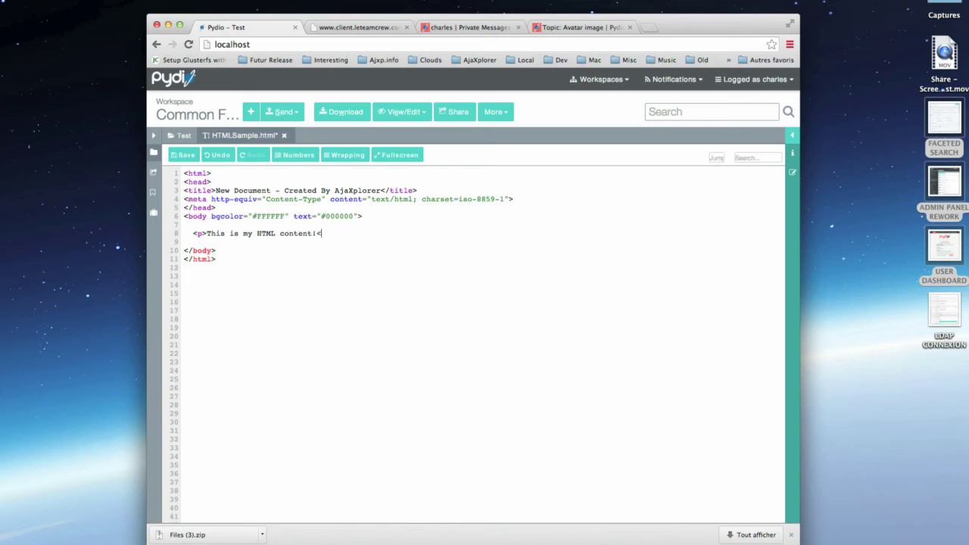
left_click(193, 156)
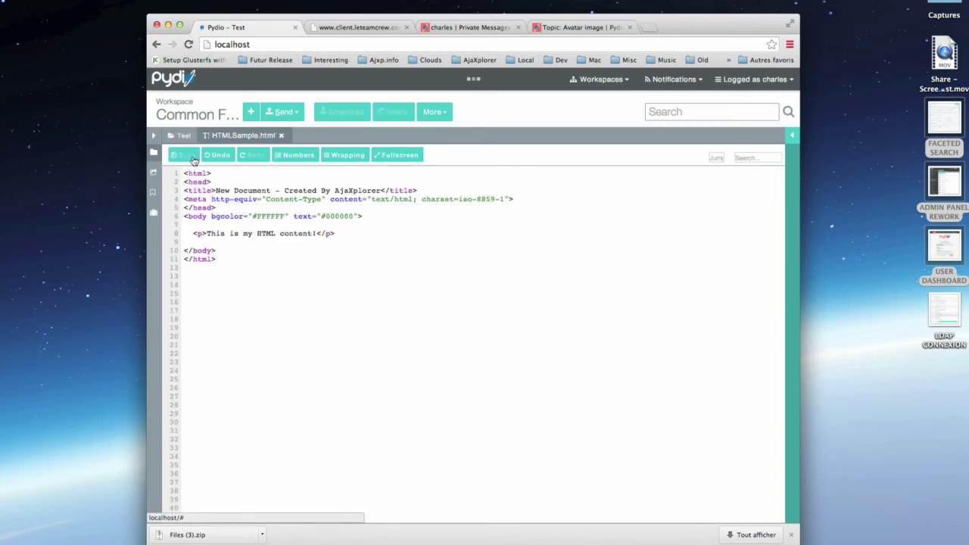
left_click(281, 136)
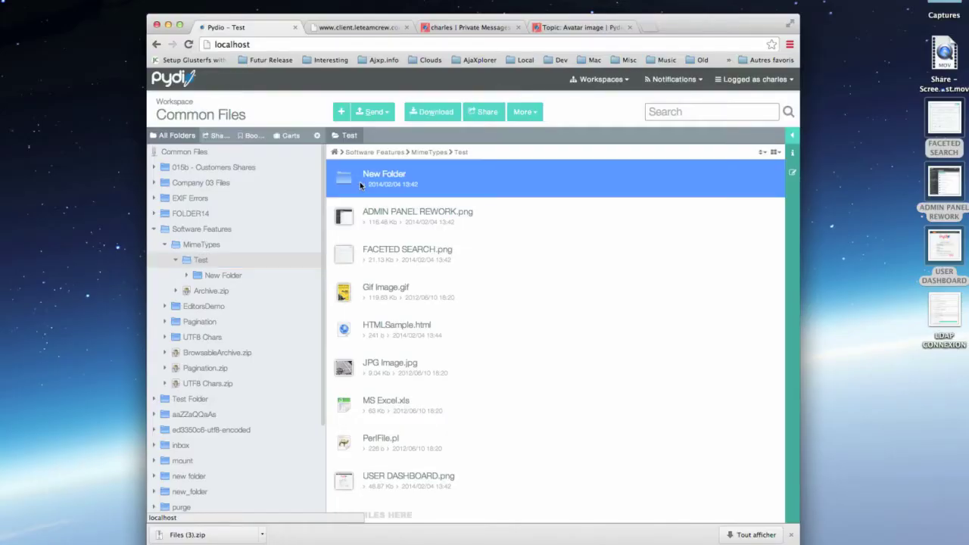
Step: Bookmark New Folder in the Test folder, check it in the bookmarks list and return to the full folder tree
right_click(361, 182)
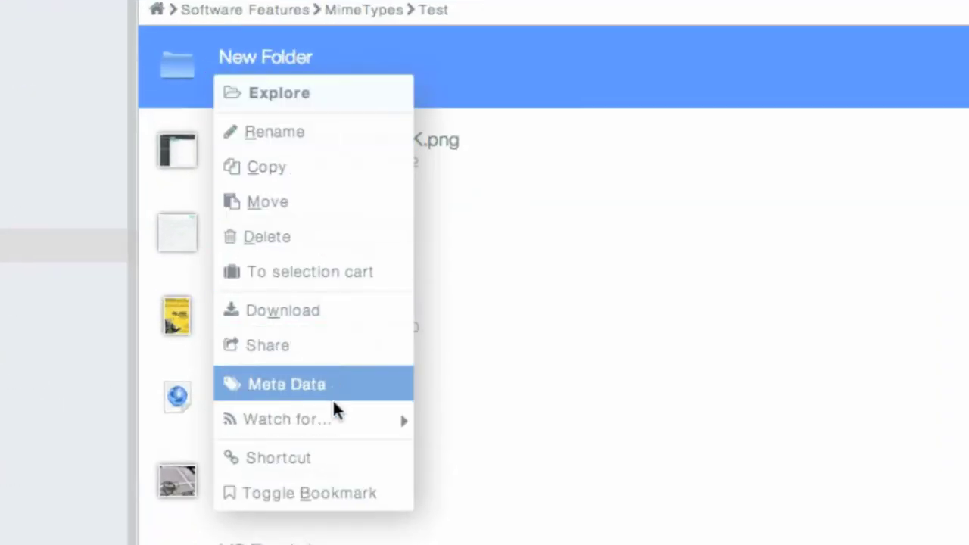
left_click(335, 492)
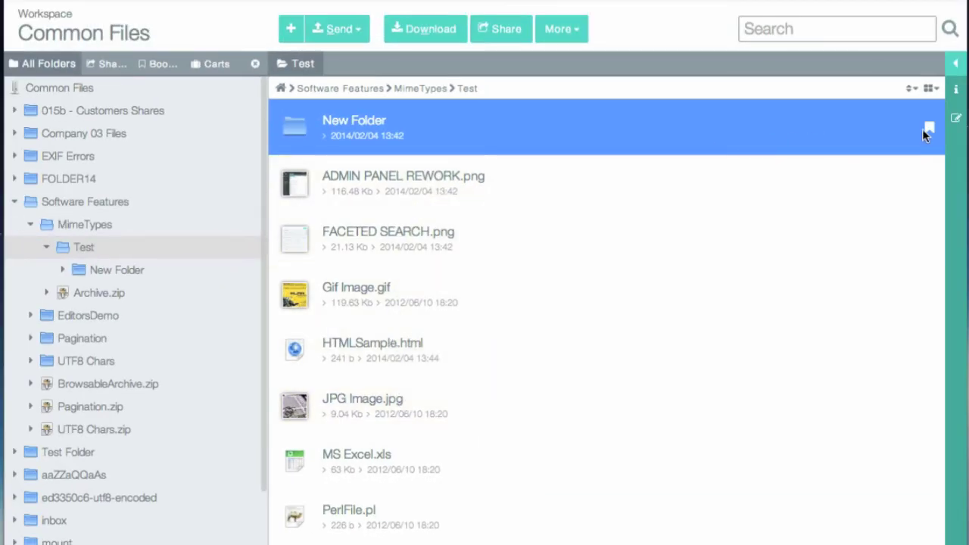
left_click(152, 70)
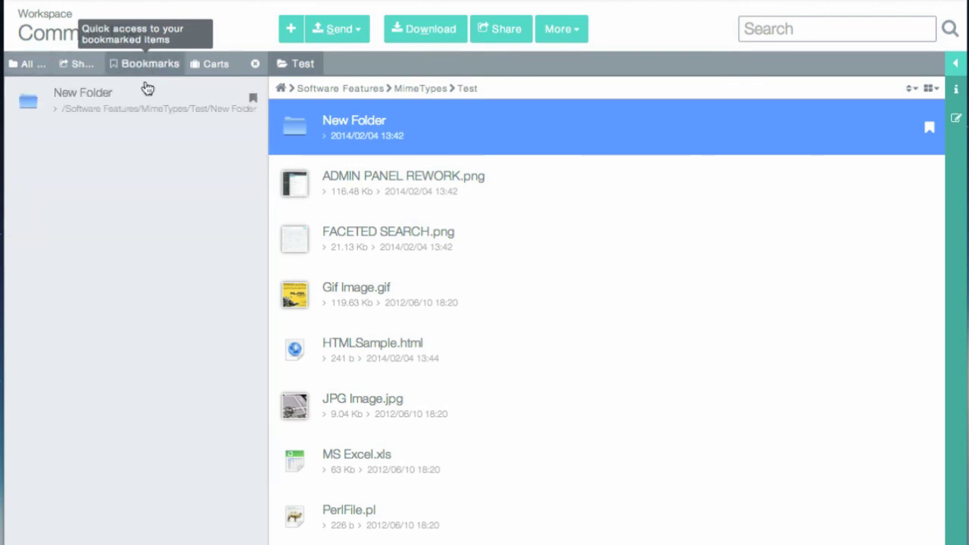
left_click(20, 67)
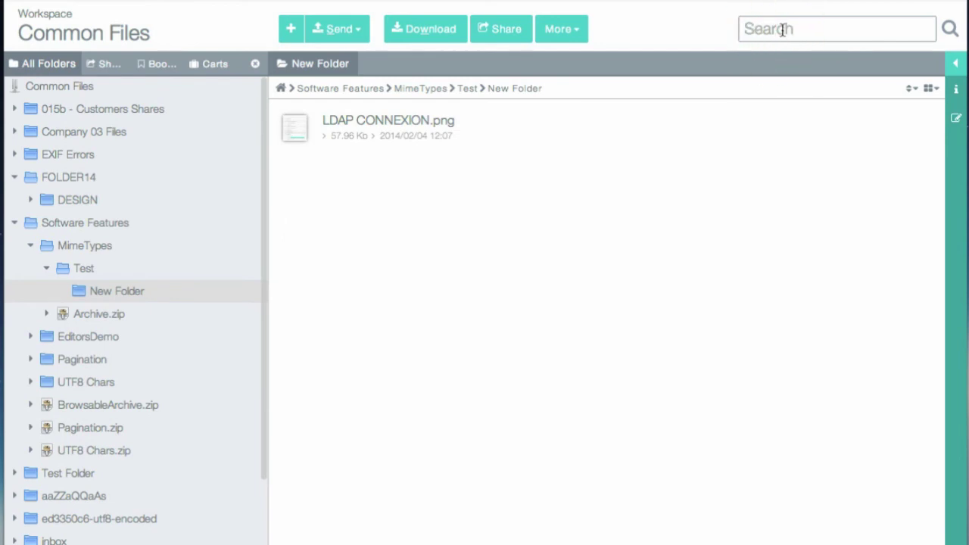
Step: Search the workspace for "pdf" and look through the results
type("pdf")
key("Return")
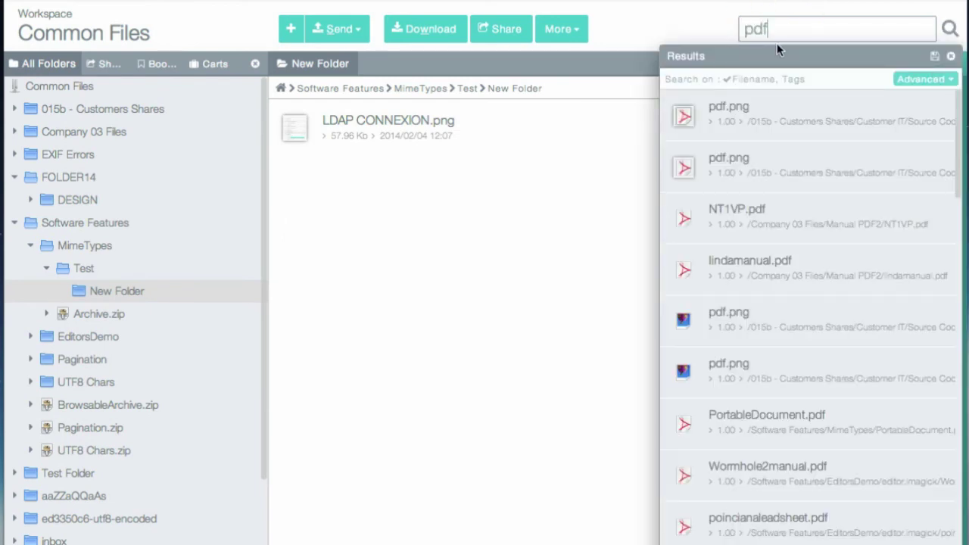
scroll(787, 233, "down", 4)
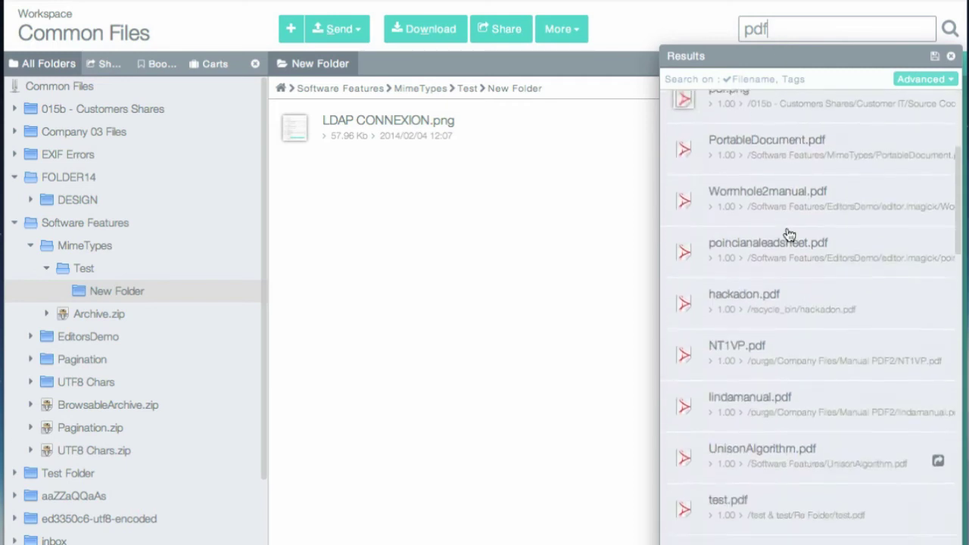
scroll(787, 233, "down", 9)
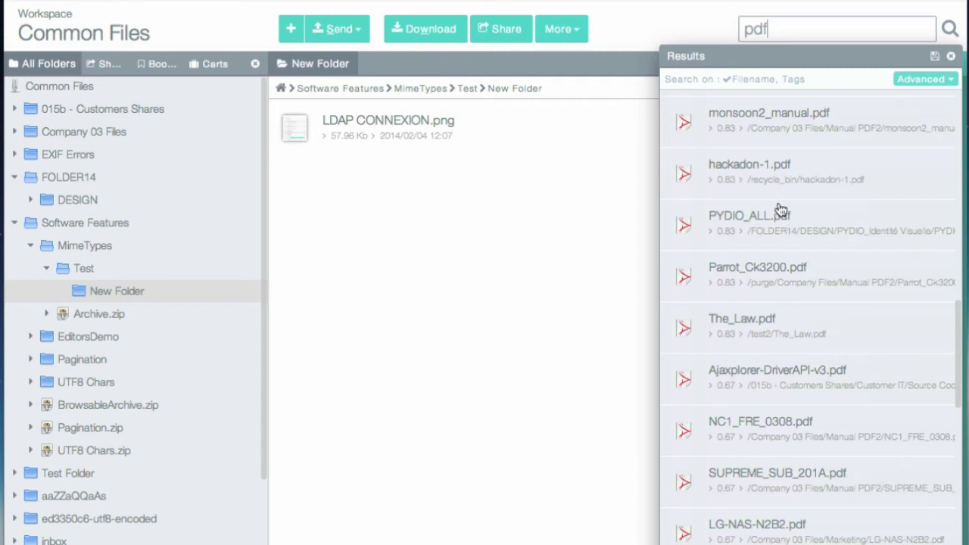
Step: Go to the locations of The_Law.pdf and SUPREME_SUB_201A.pdf from the search results
left_click(778, 334)
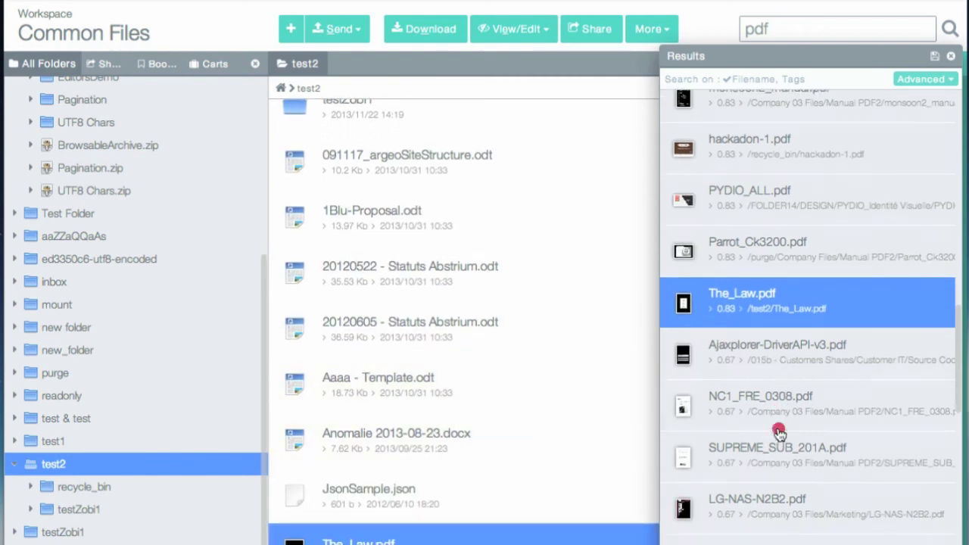
left_click(780, 429)
left_click(767, 454)
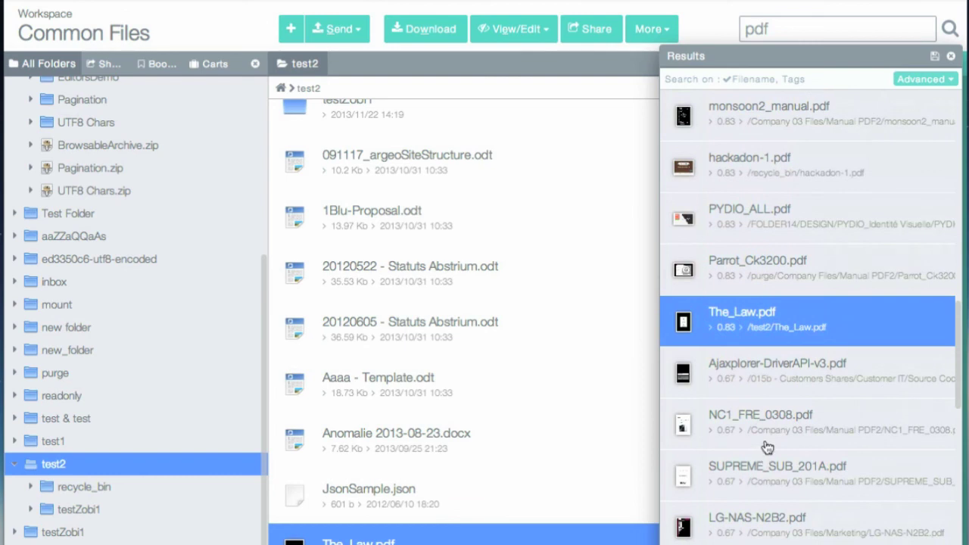
left_click(776, 473)
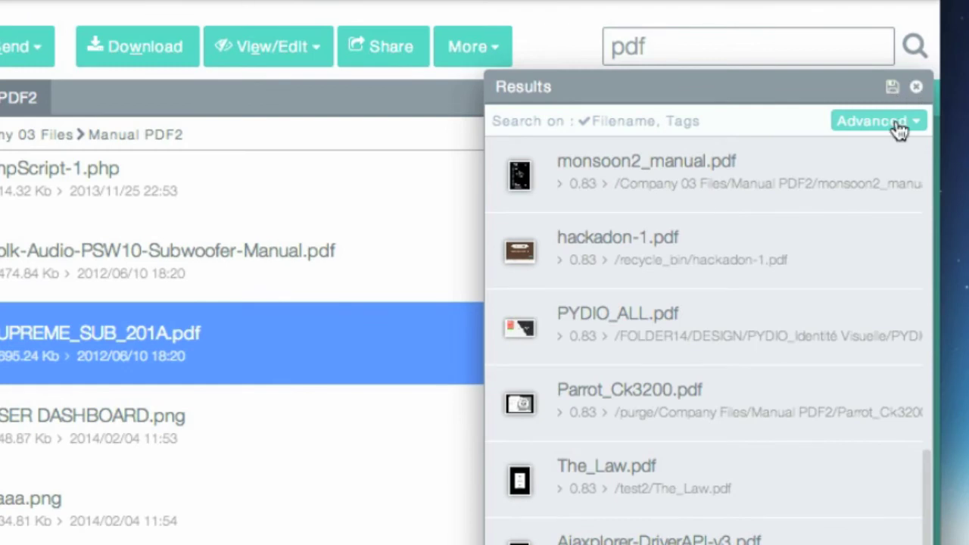
Step: Examine the advanced search filters for date range, document property and metadata, and close the search results
left_click(898, 127)
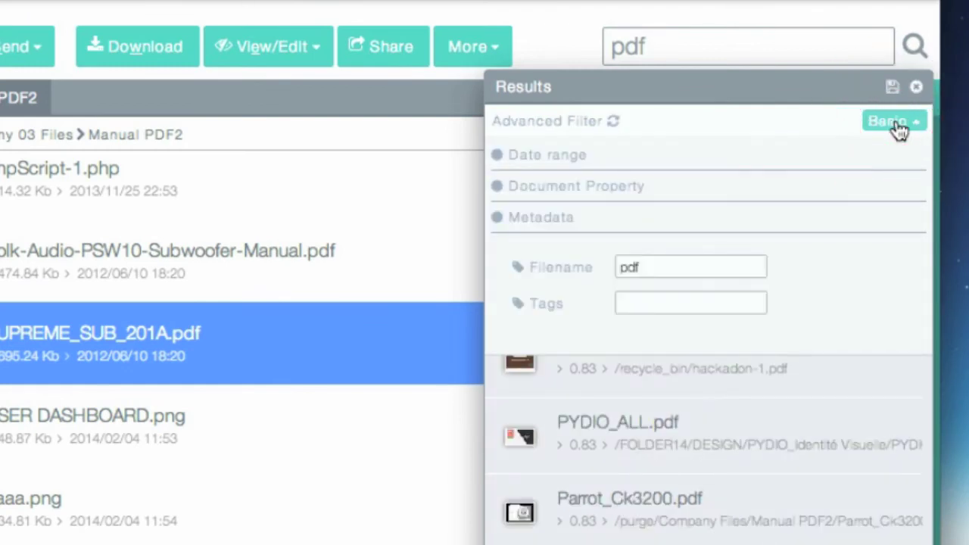
left_click(548, 162)
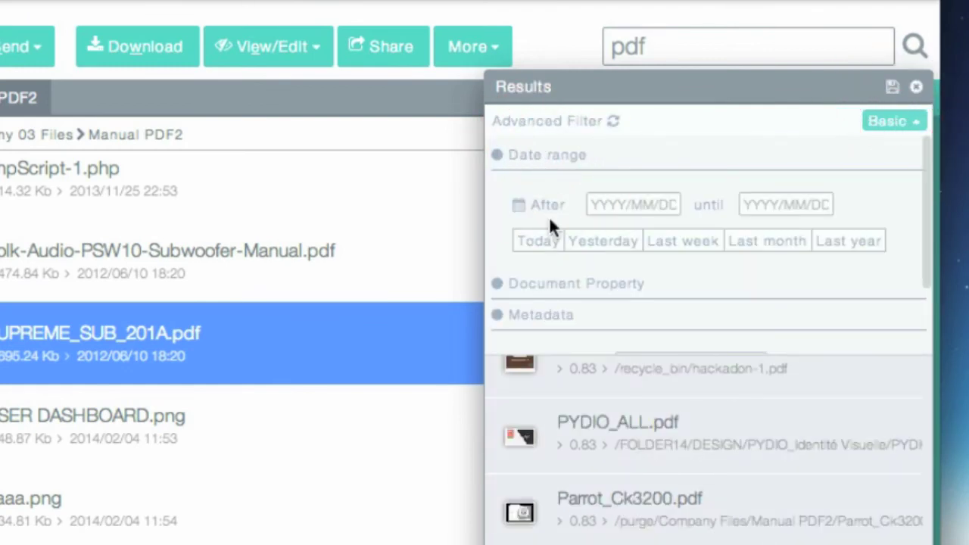
left_click(545, 287)
scroll(549, 281, "down", 3)
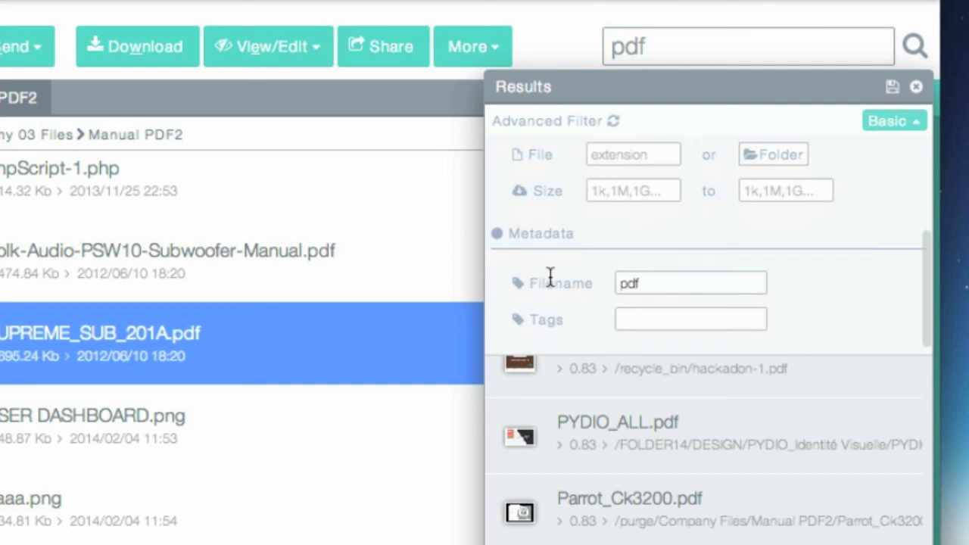
scroll(549, 273, "up", 5)
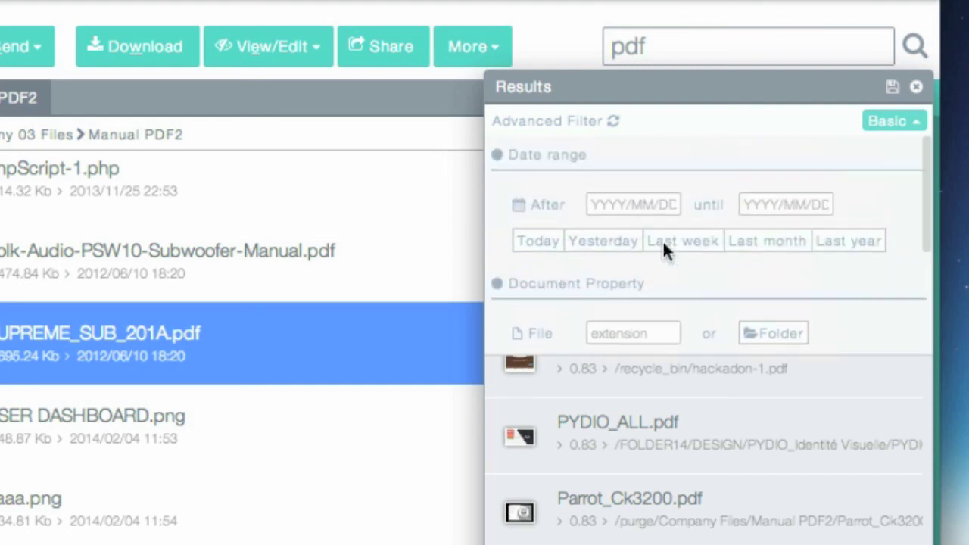
left_click(922, 123)
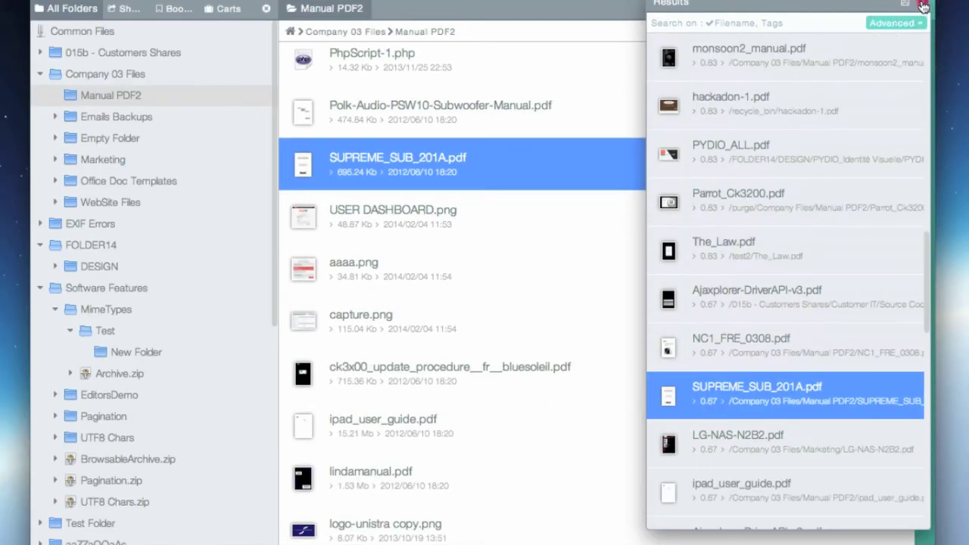
left_click(923, 5)
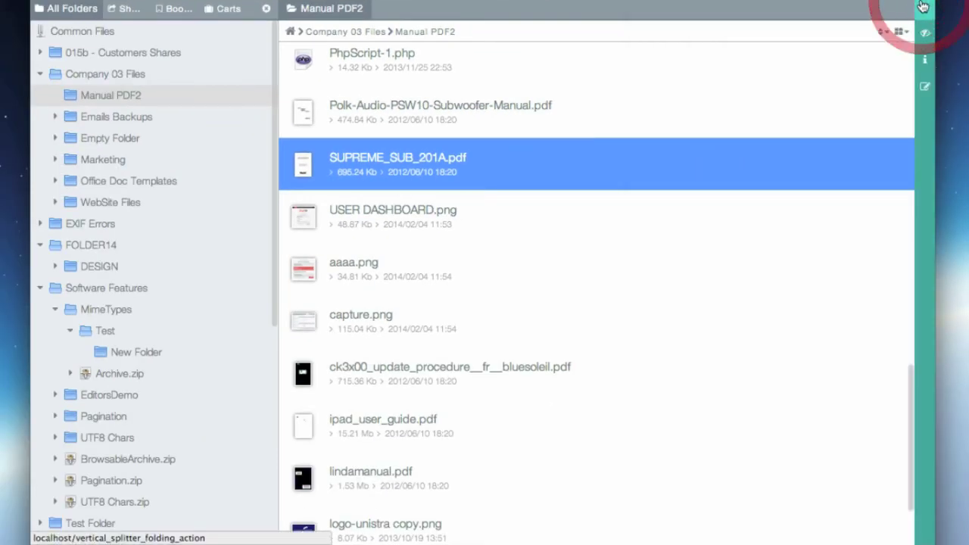
Step: Add SUPREME_SUB_201A.pdf, capture.png and aaaa.png from the Manual PDF2 folder to the default cart
left_click(230, 9)
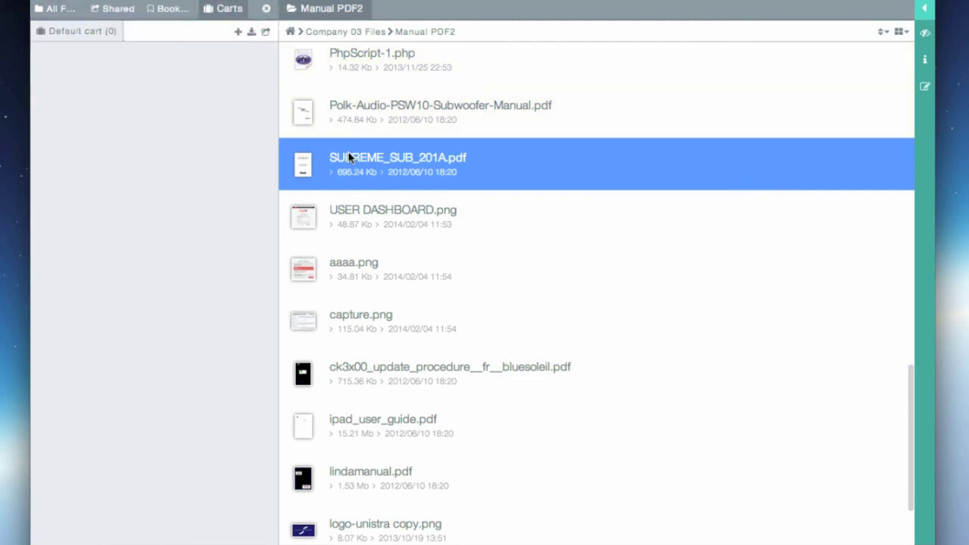
left_click_drag(349, 157, 186, 154)
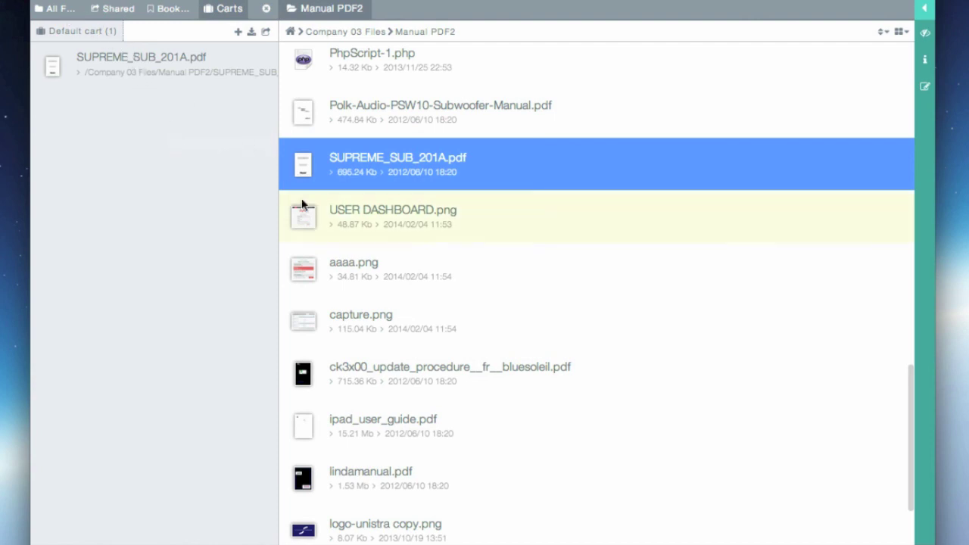
left_click_drag(305, 217, 181, 212)
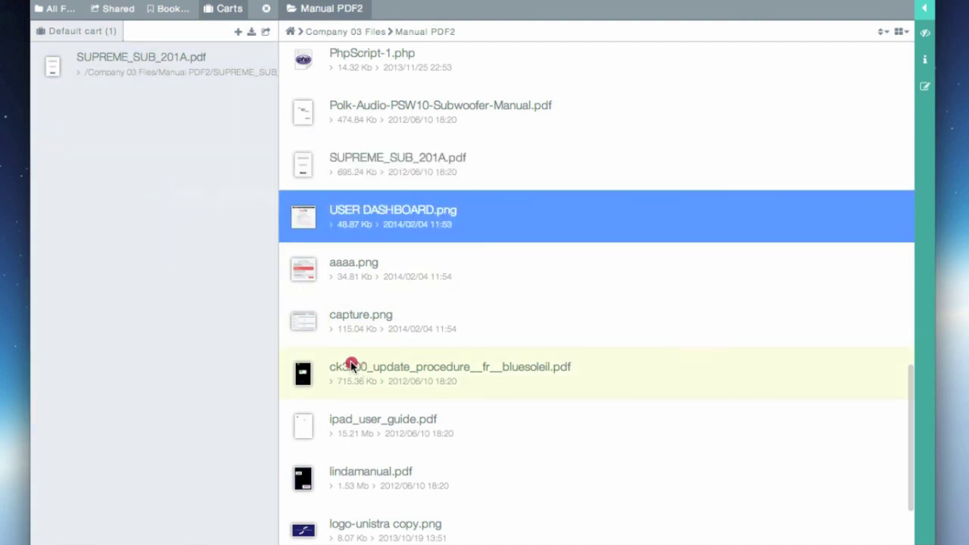
left_click_drag(353, 368, 202, 293)
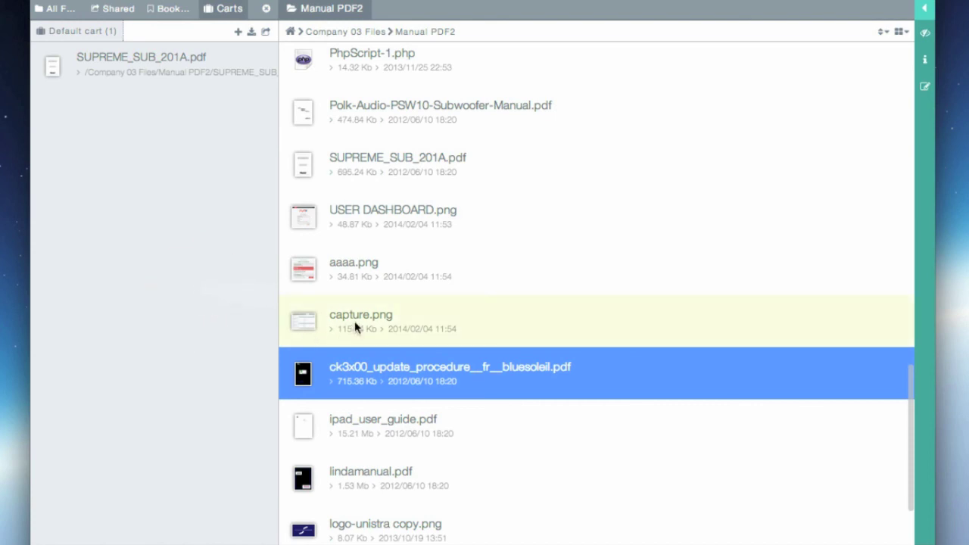
left_click_drag(355, 321, 203, 284)
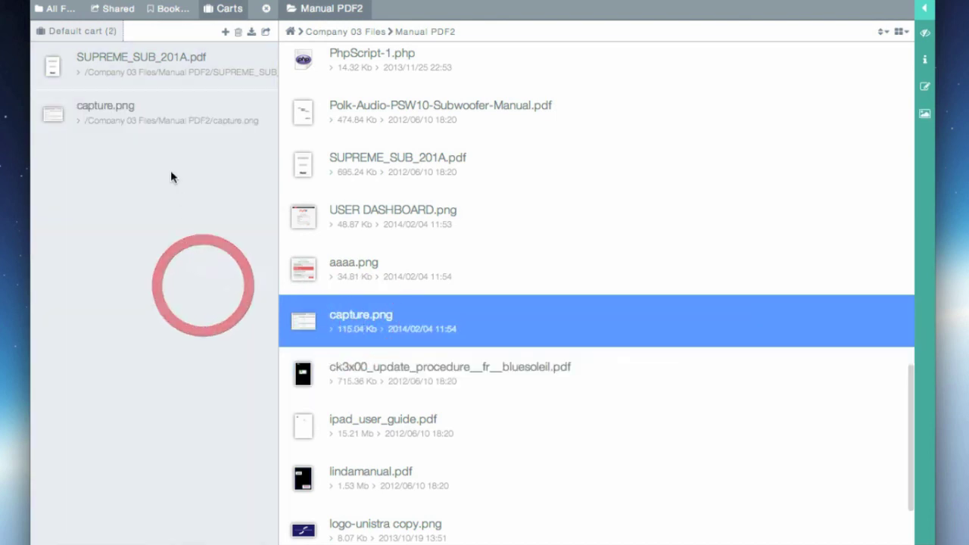
left_click(360, 272)
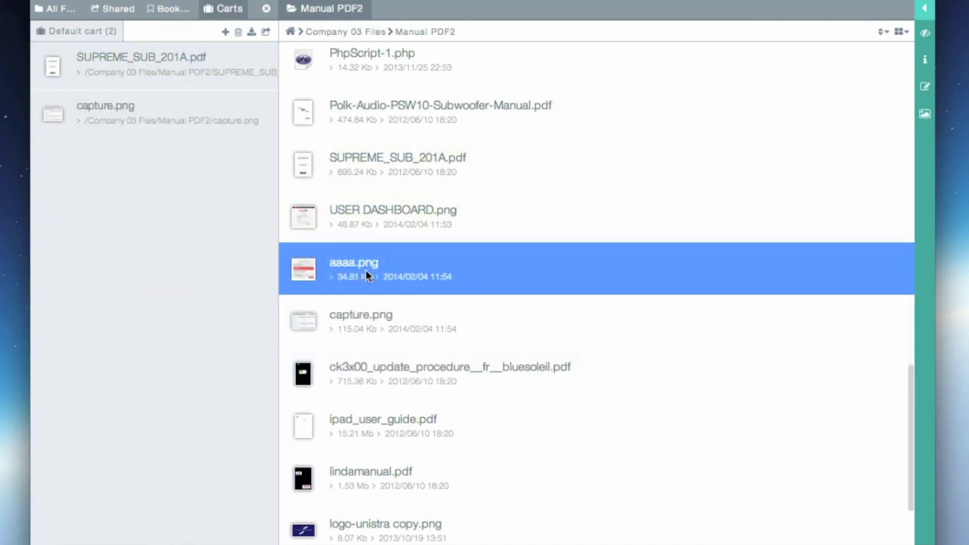
left_click_drag(366, 271, 196, 270)
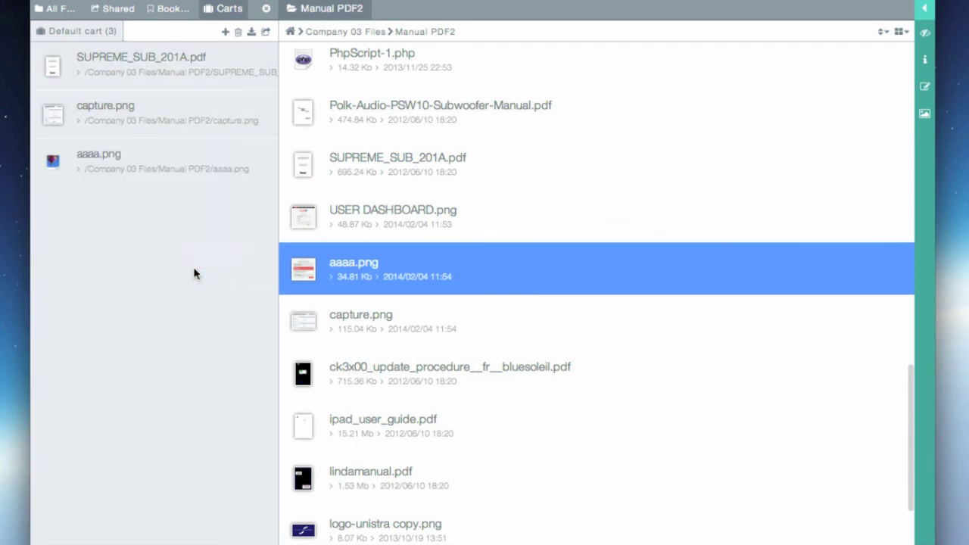
Step: Add Attachement Test Email.eml and special_index.txt from Emails Backups to the default cart, and download the whole cart as default-cart (1).zip into Téléchargements
left_click(60, 9)
left_click(113, 118)
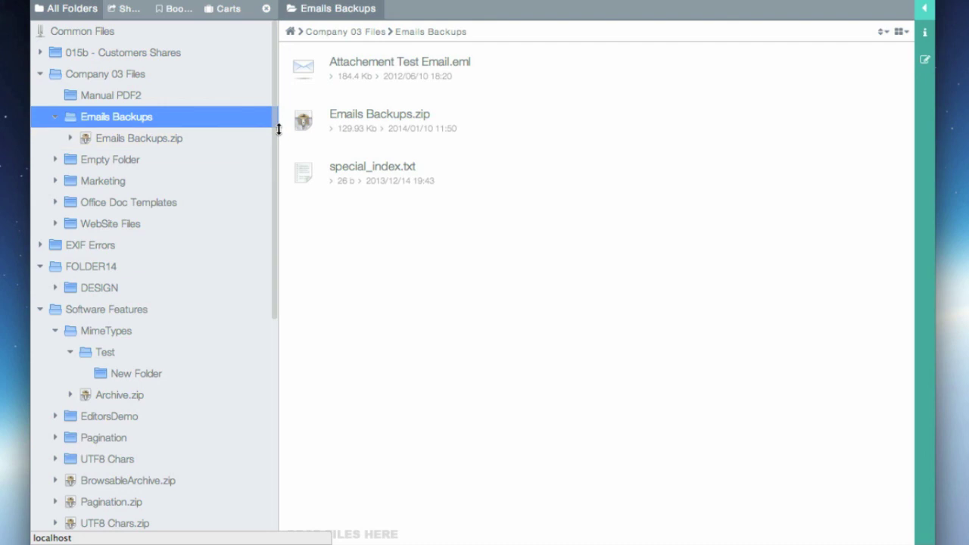
left_click(335, 59)
left_click(225, 9)
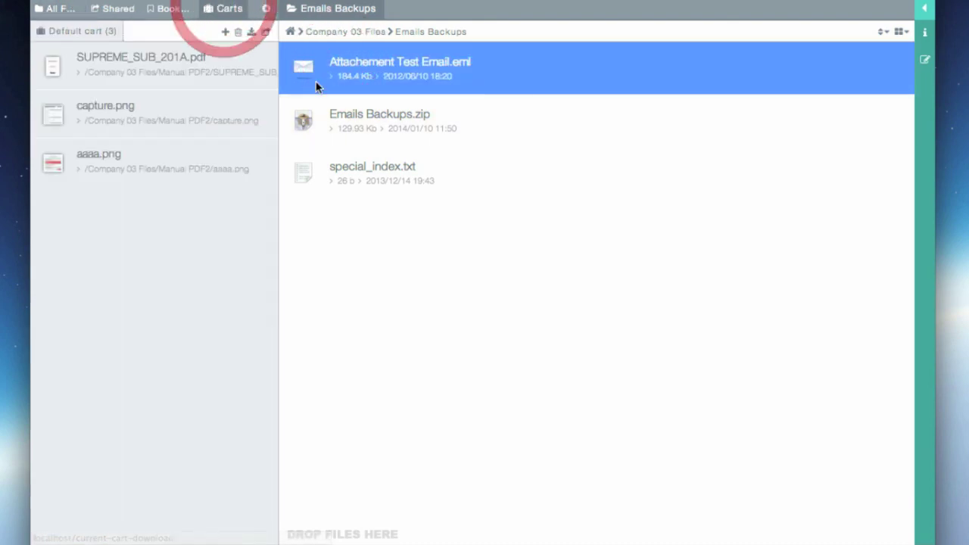
left_click(365, 115, "shift")
left_click(361, 82)
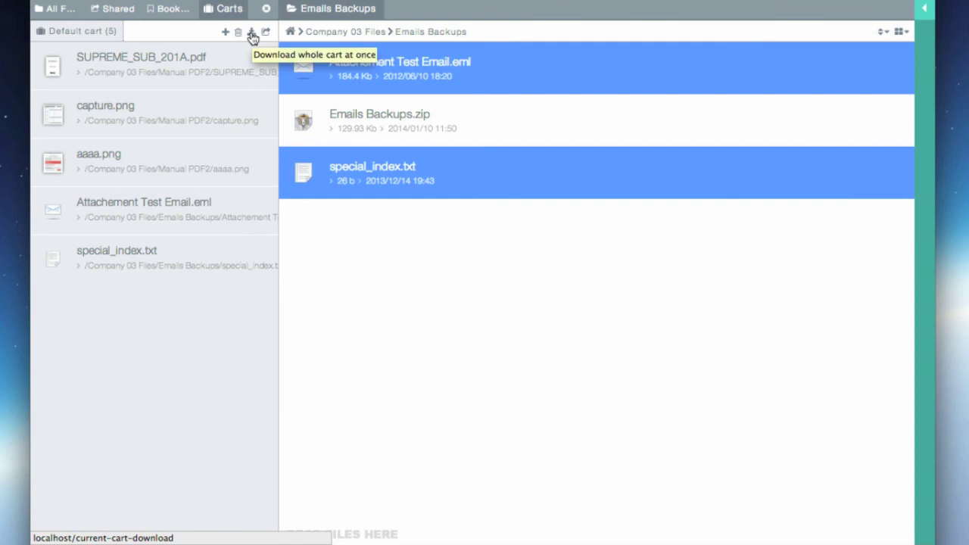
left_click(252, 33)
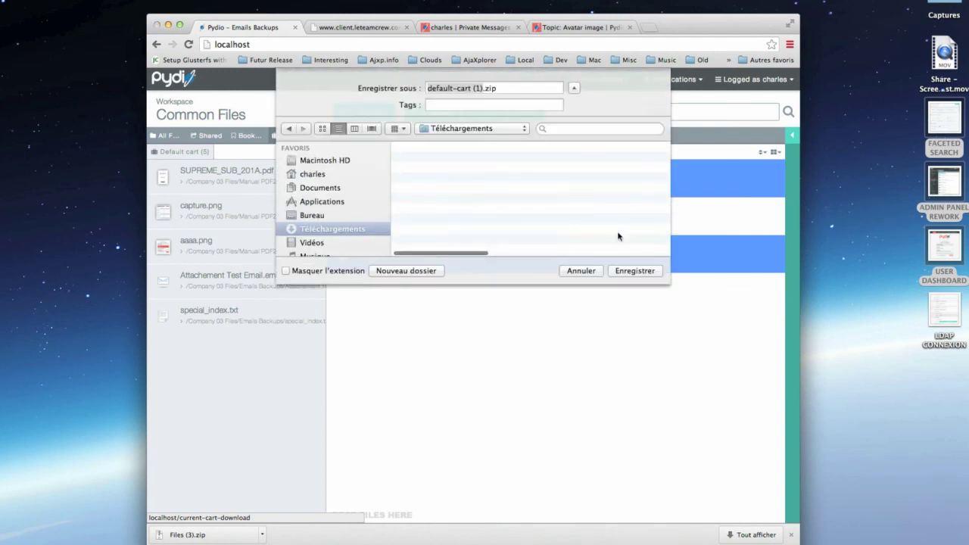
left_click(635, 271)
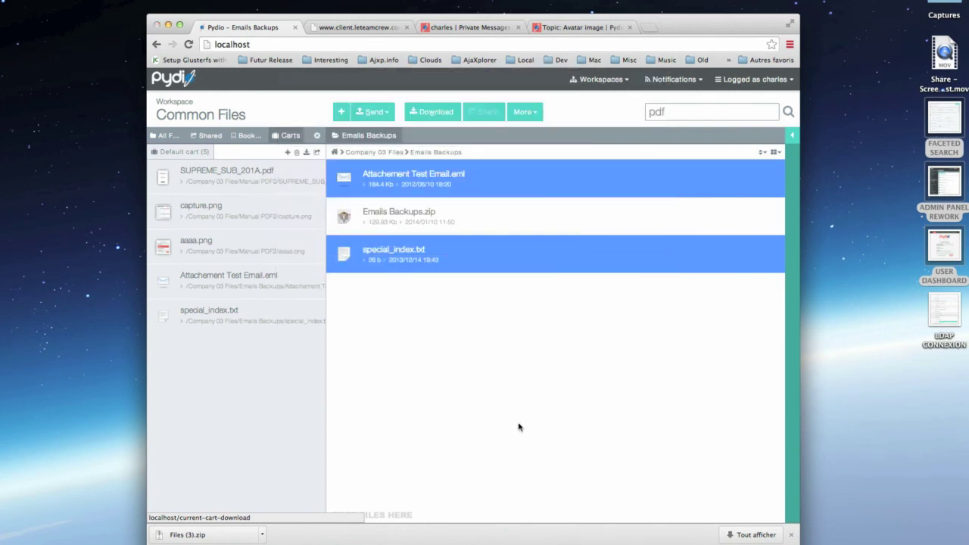